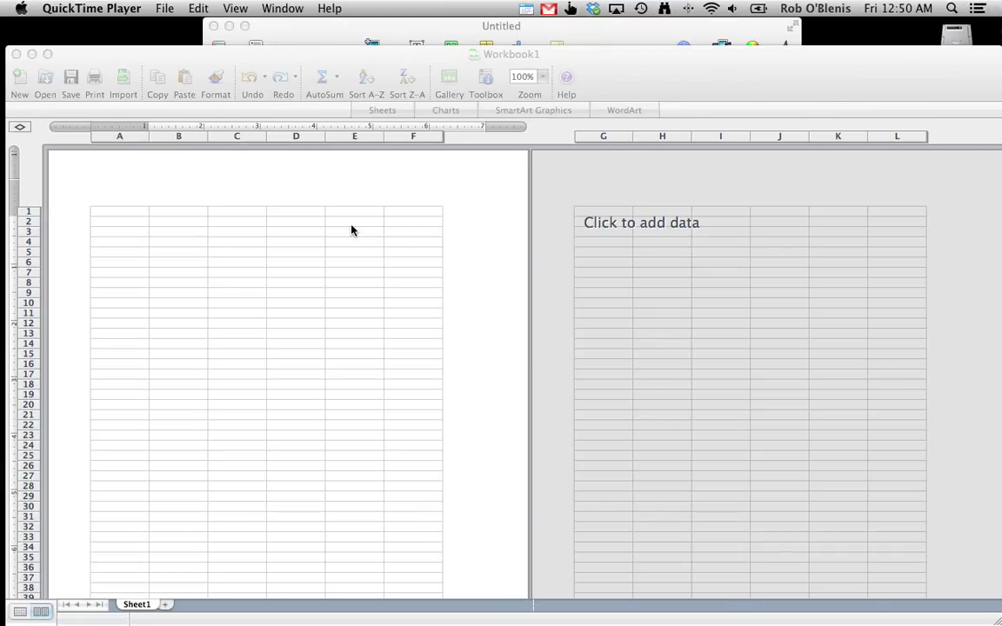
- Bring the blank Excel workbook to the front and switch the sheet to Normal view
{"action": "left_click", "coordinate": [655, 82]}
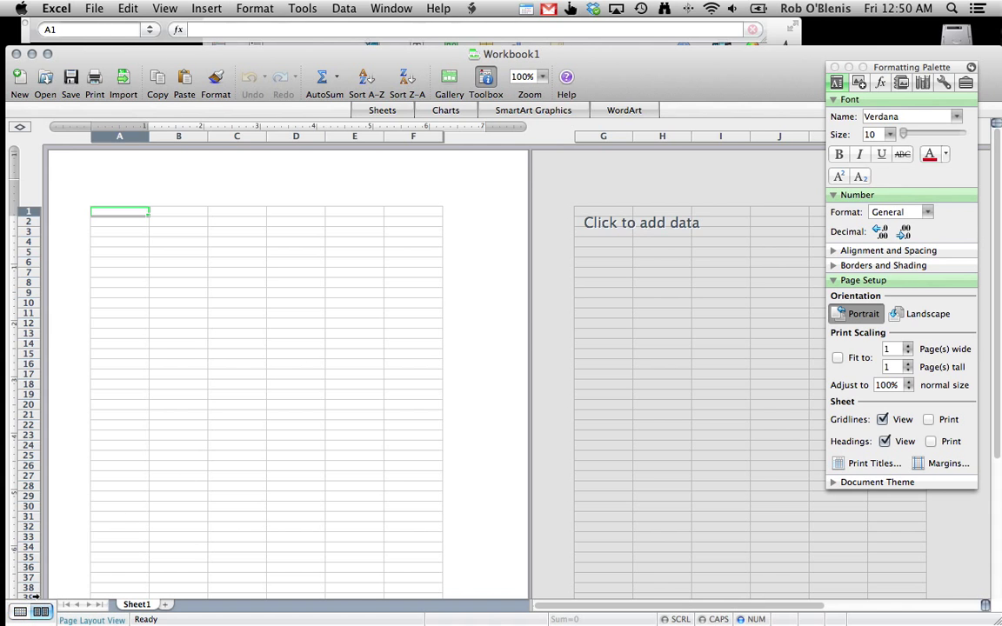
{"action": "left_click", "coordinate": [24, 614]}
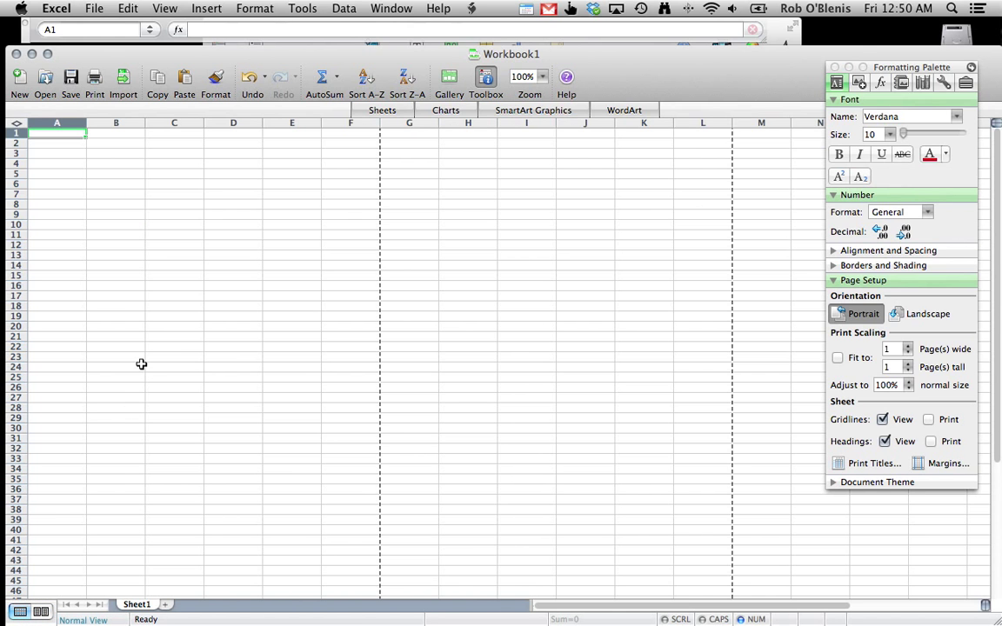
{"action": "left_click", "coordinate": [209, 43]}
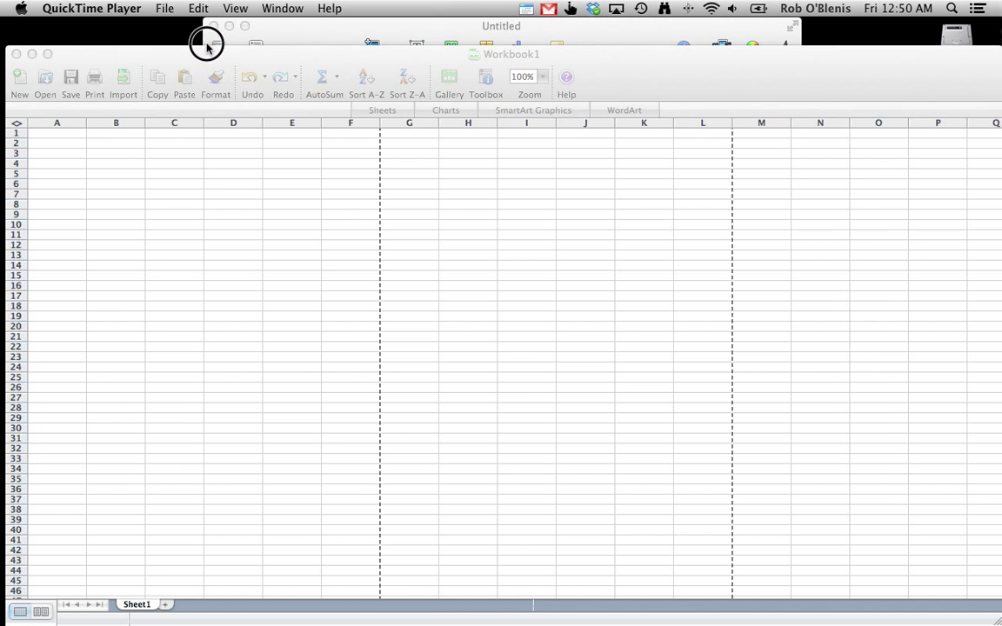
{"action": "left_click", "coordinate": [183, 193]}
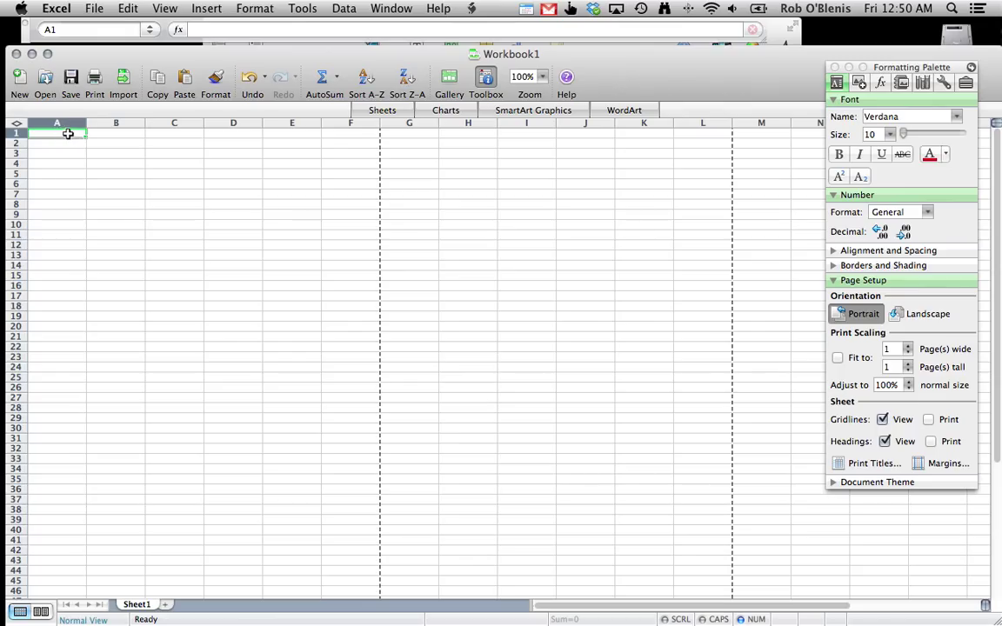
- Enter the heading 'Elements' in cell A1 and reselect it
{"action": "type", "text": "Elements"}
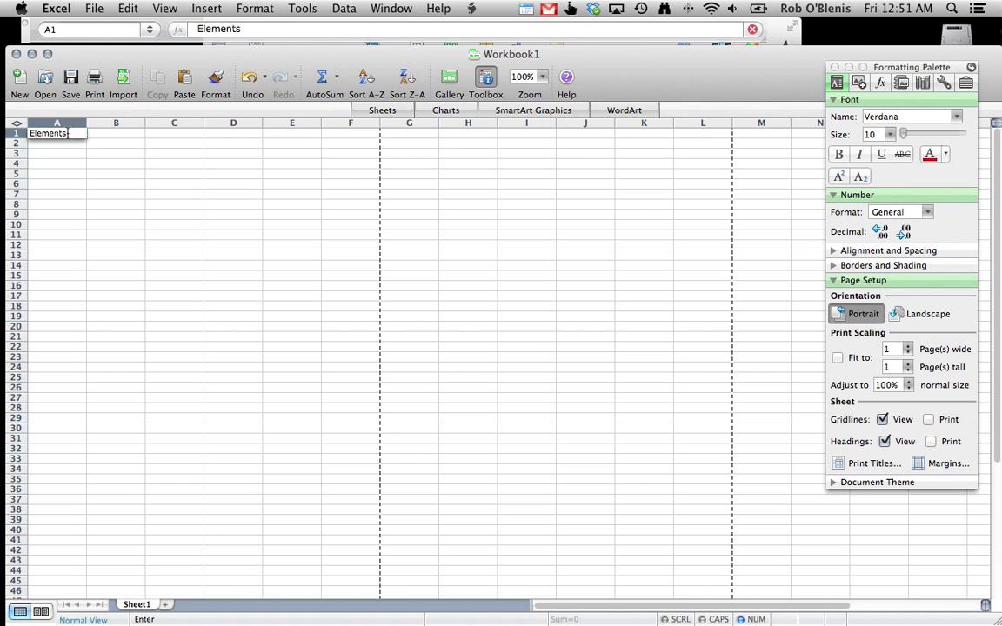
{"action": "left_click", "coordinate": [76, 151]}
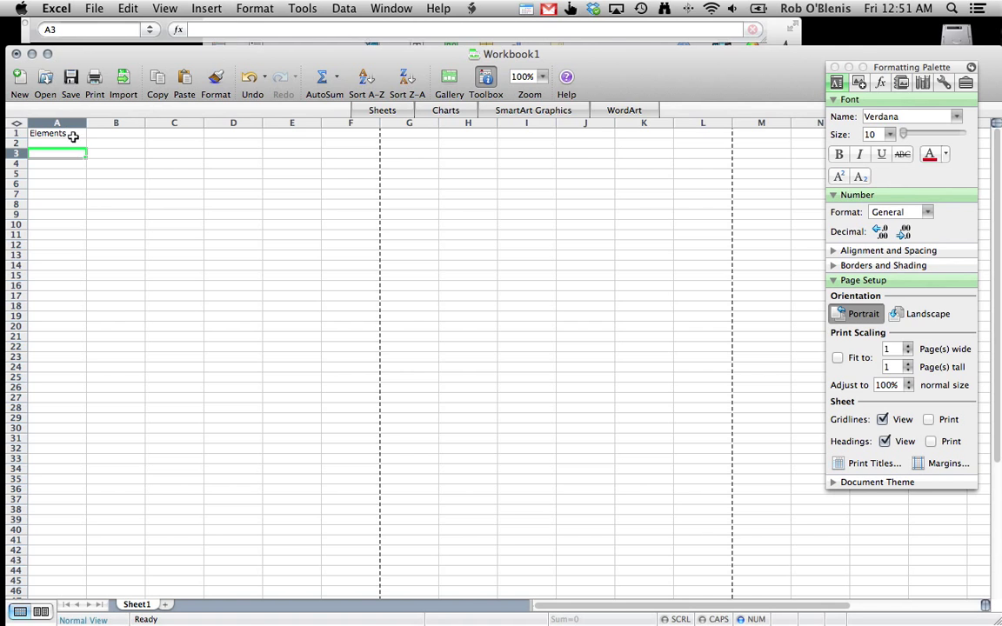
{"action": "left_click", "coordinate": [73, 136]}
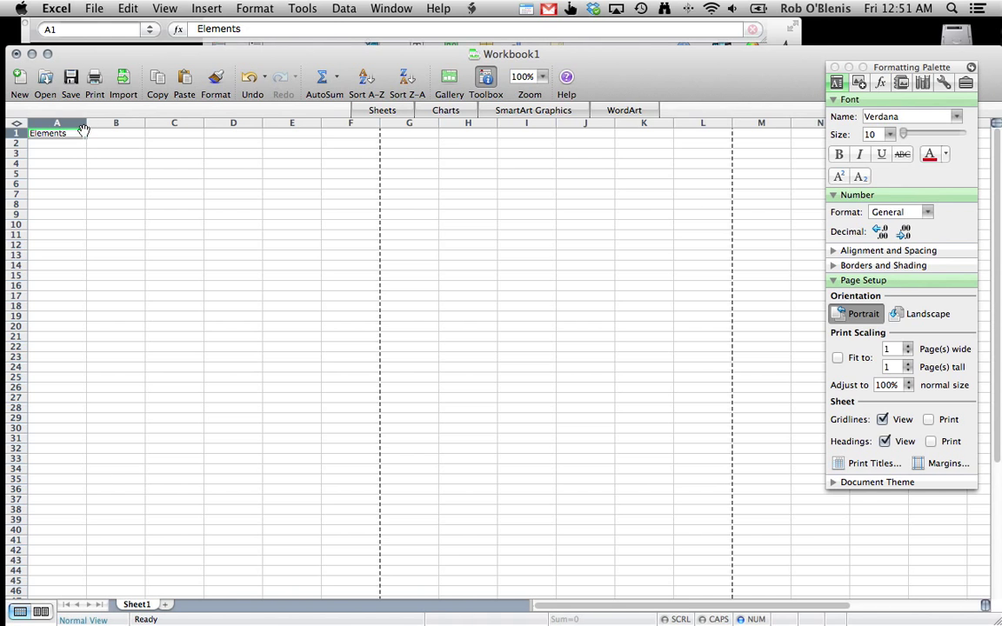
- Widen column A and make row 1 taller
{"action": "left_click", "coordinate": [86, 124]}
{"action": "left_click_drag", "start_coordinate": [85, 124], "coordinate": [98, 124]}
{"action": "left_click_drag", "start_coordinate": [27, 138], "coordinate": [21, 147]}
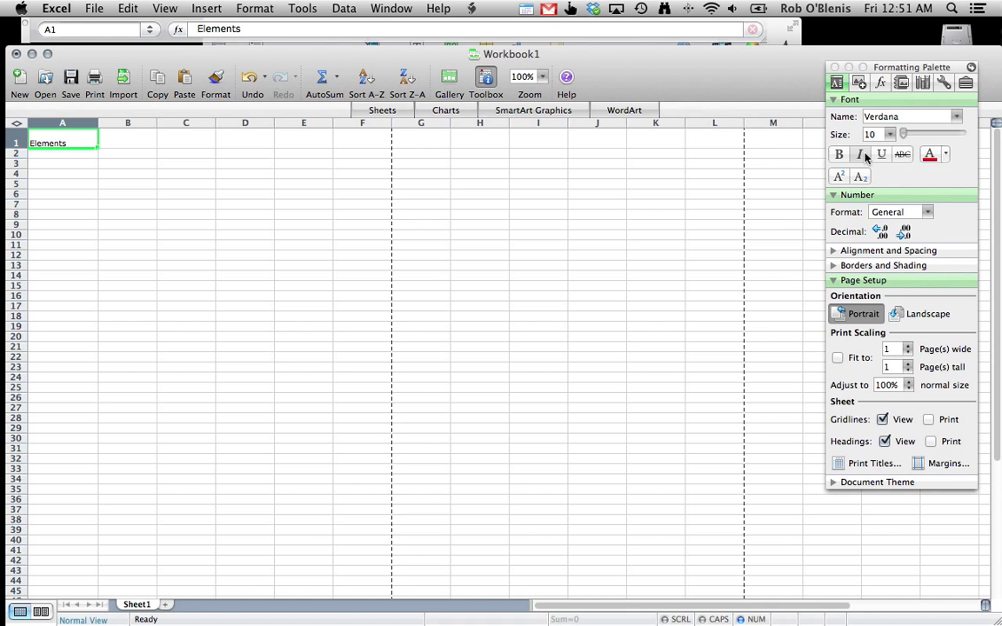
- Center 'Elements' both vertically and horizontally in A1
{"action": "left_click", "coordinate": [865, 251]}
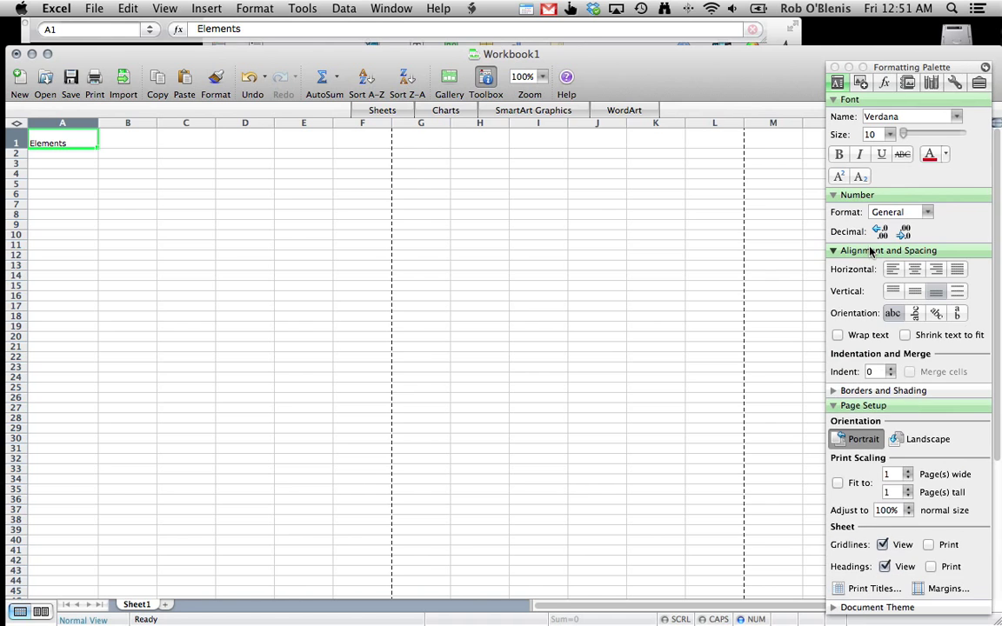
{"action": "left_click", "coordinate": [915, 293]}
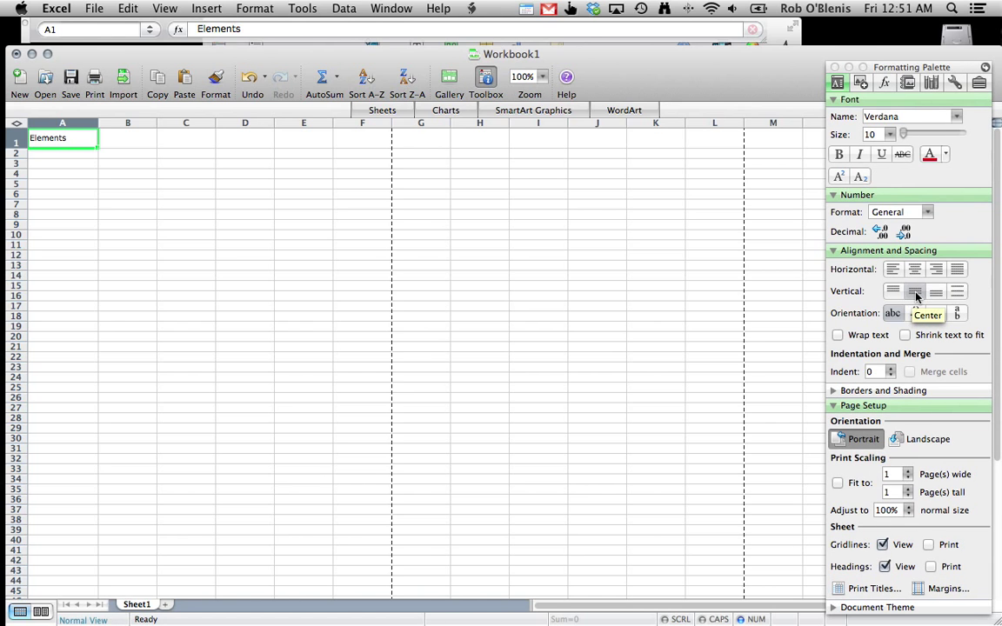
{"action": "left_click", "coordinate": [915, 270]}
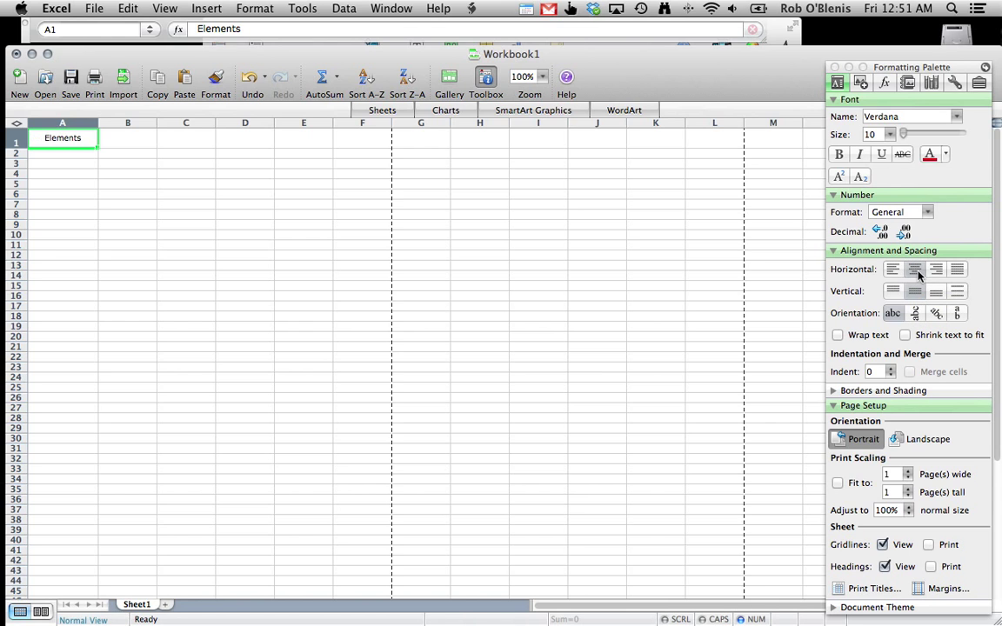
- Enter 'Magnesium' in A2 and 'Zinc' in A3
{"action": "left_click", "coordinate": [88, 157]}
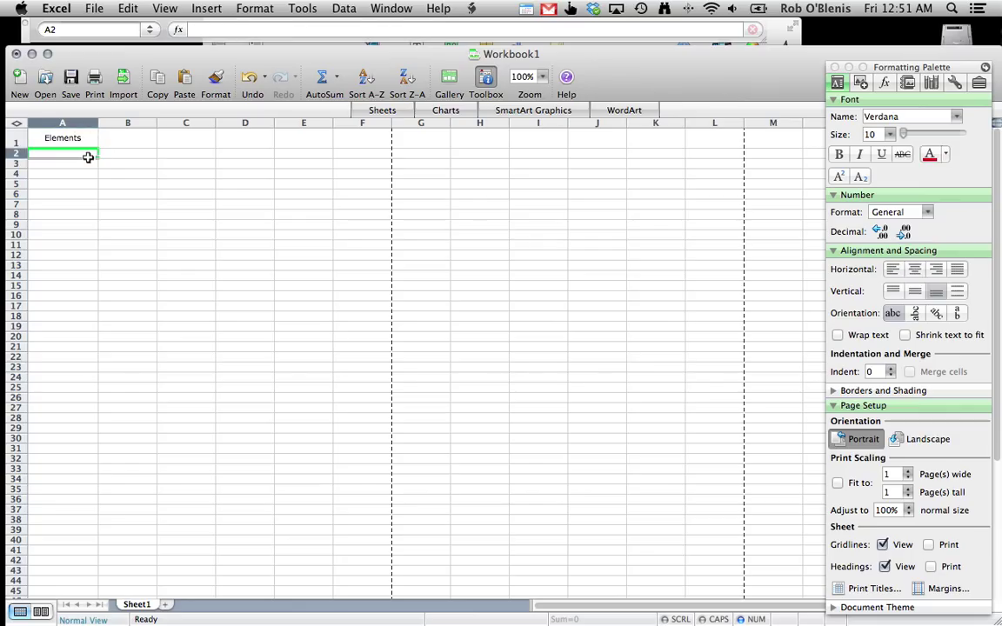
{"action": "type", "text": "Mag"}
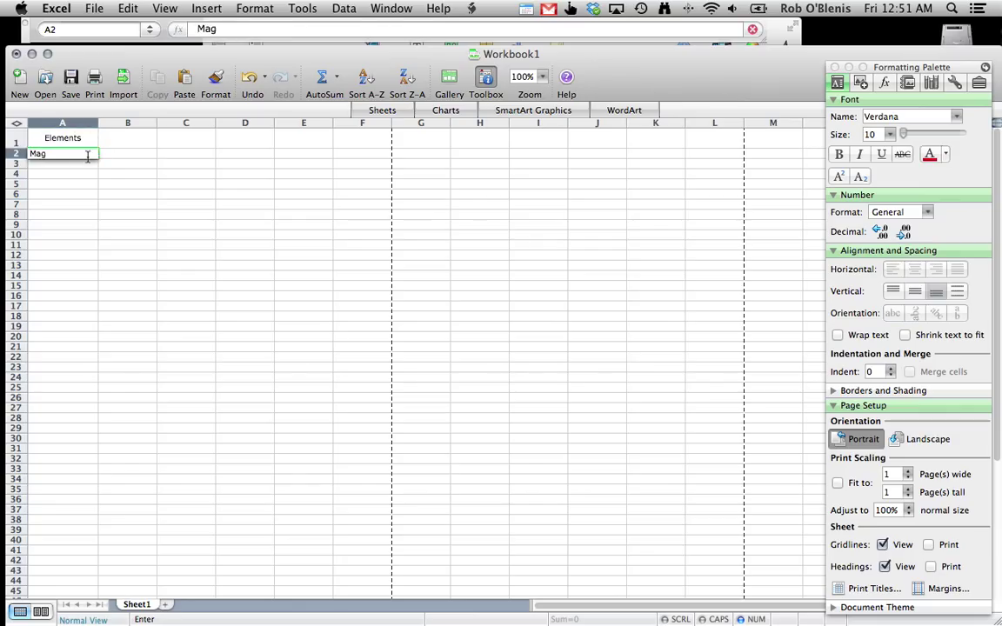
{"action": "type", "text": "nesium"}
{"action": "key", "text": "Return"}
{"action": "type", "text": "Zinc"}
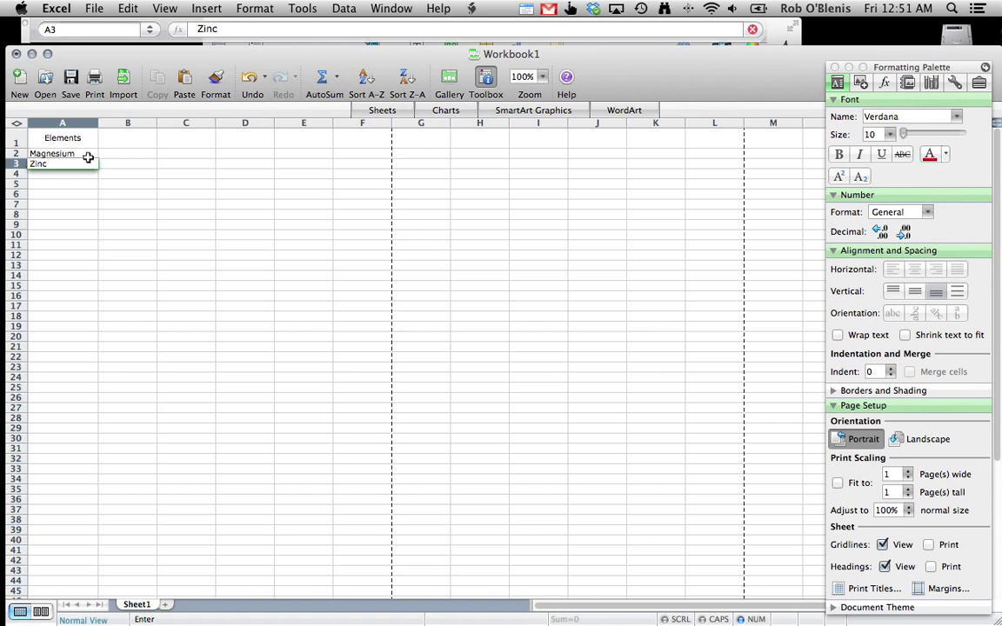
{"action": "key", "text": "Return"}
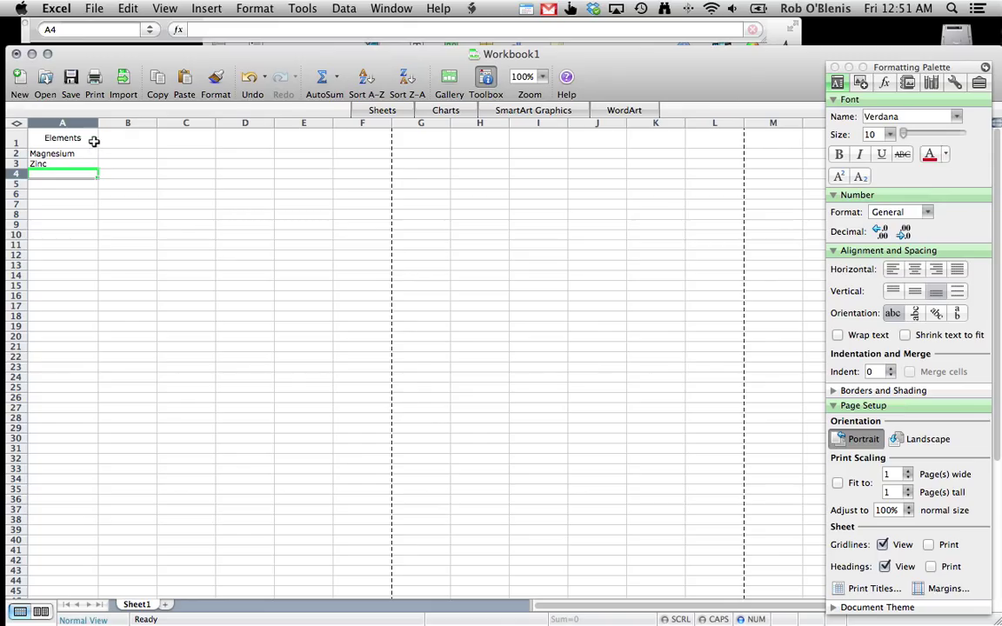
- Select B1 for the second heading and widen column B
{"action": "left_click", "coordinate": [104, 141]}
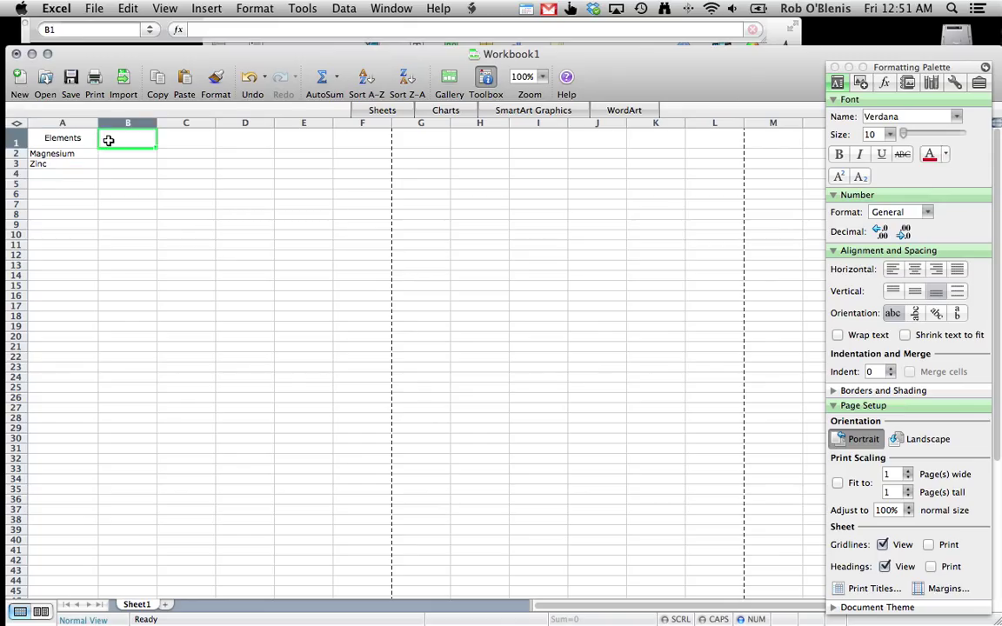
{"action": "left_click", "coordinate": [181, 142]}
{"action": "left_click", "coordinate": [237, 139]}
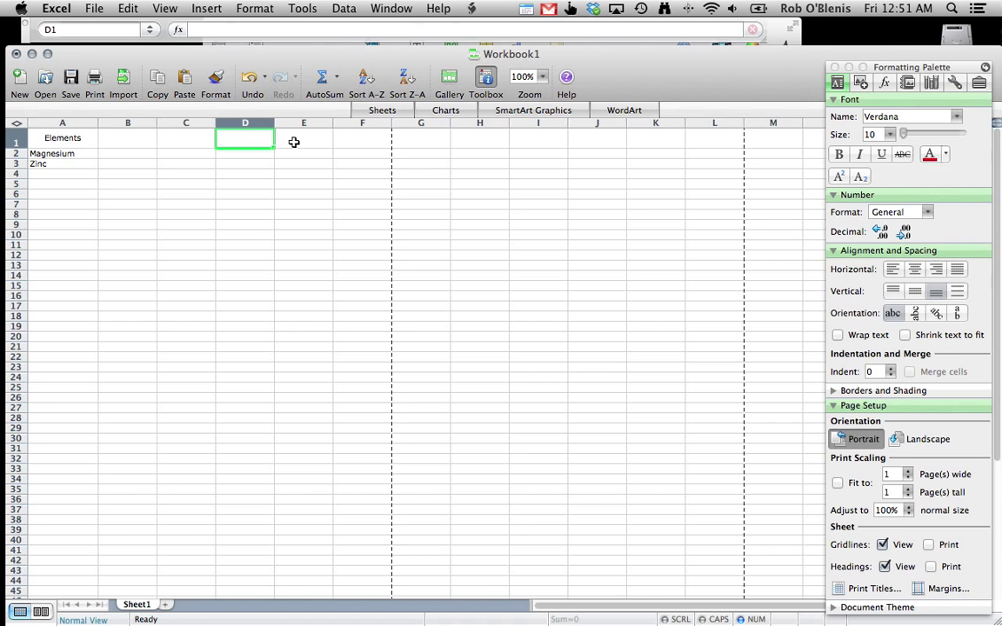
{"action": "left_click", "coordinate": [293, 140]}
{"action": "left_click", "coordinate": [146, 140]}
{"action": "left_click", "coordinate": [197, 138]}
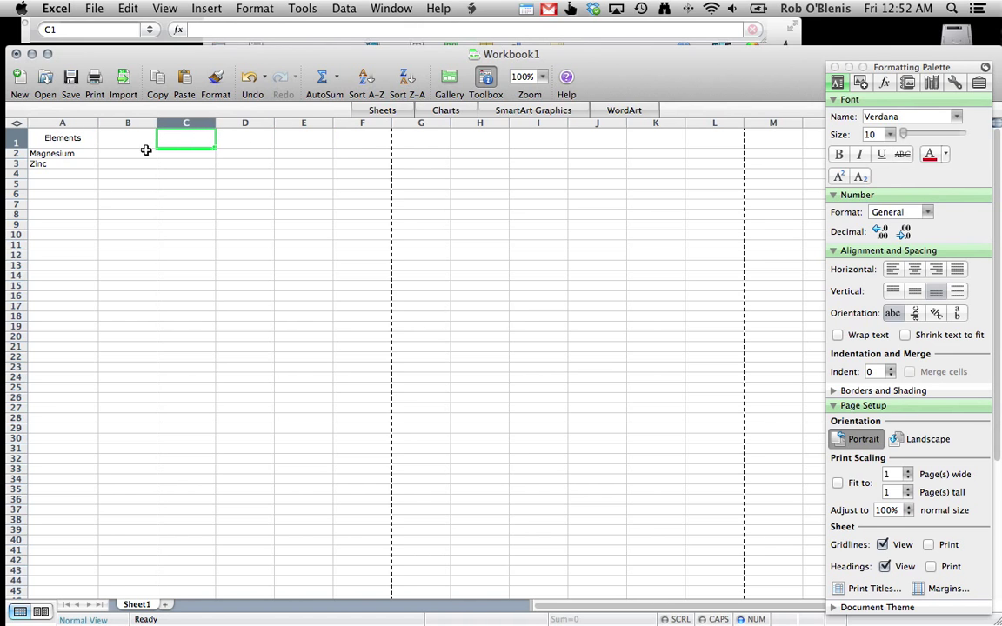
{"action": "left_click", "coordinate": [74, 140]}
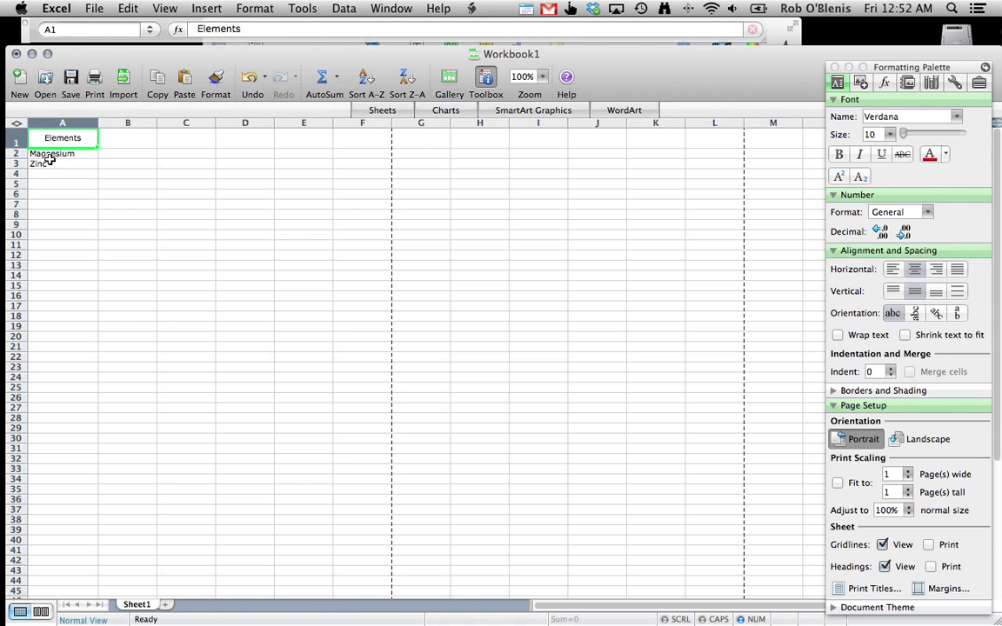
{"action": "left_click", "coordinate": [118, 142]}
{"action": "left_click", "coordinate": [192, 138]}
{"action": "left_click", "coordinate": [261, 139]}
{"action": "left_click", "coordinate": [280, 134]}
{"action": "left_click", "coordinate": [131, 140]}
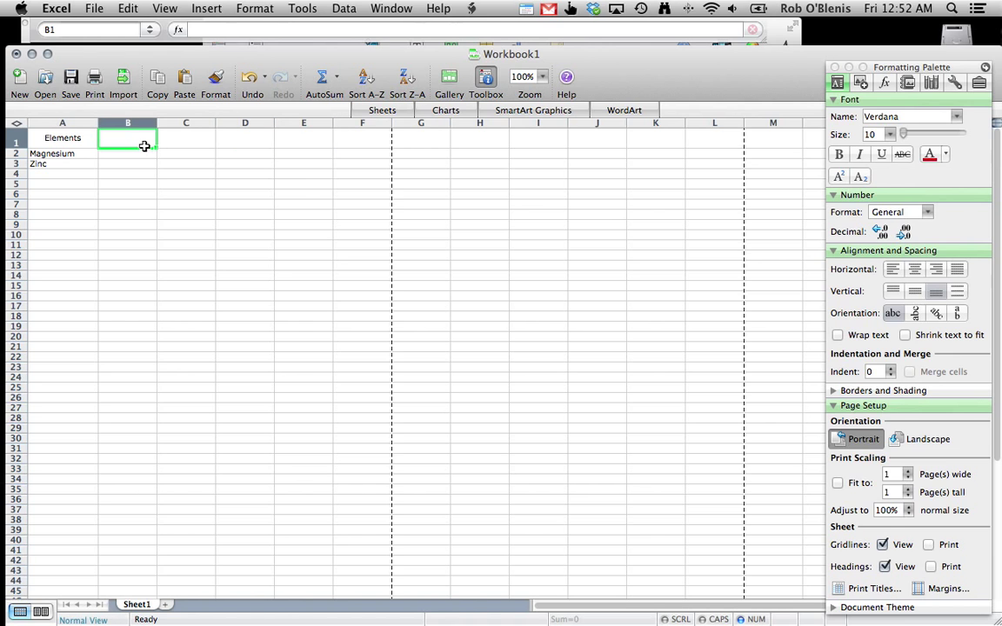
{"action": "left_click_drag", "start_coordinate": [157, 124], "coordinate": [171, 125]}
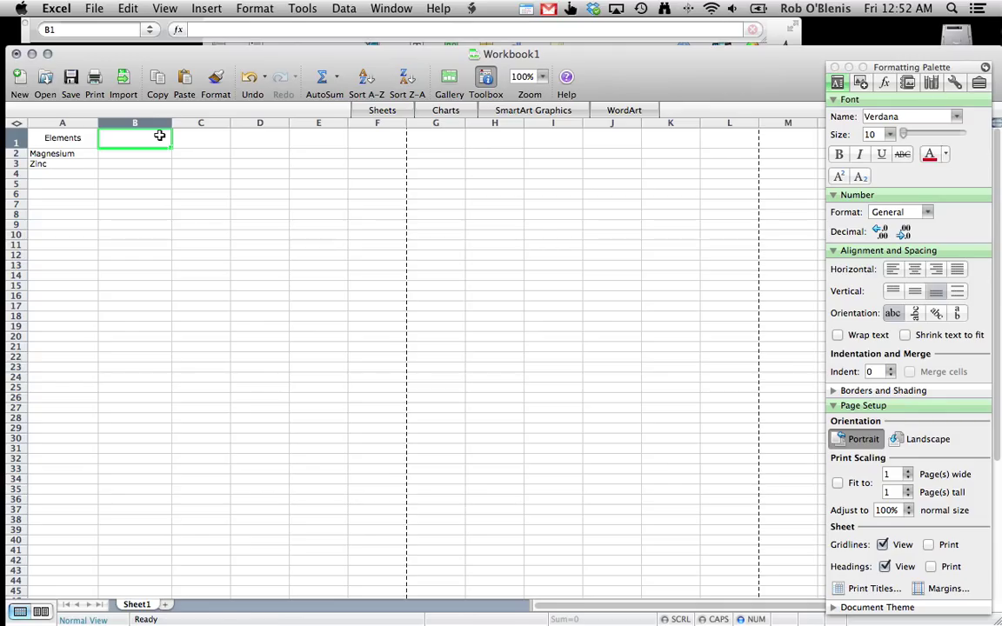
- Enter the heading 'Magnifying Glass' in B1
{"action": "type", "text": "E"}
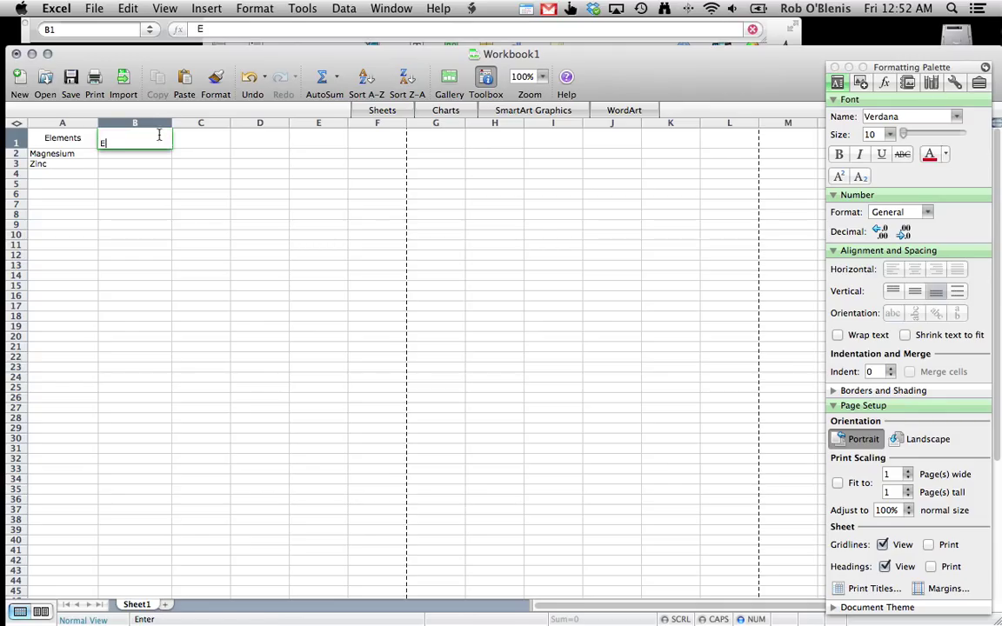
{"action": "key", "text": "BackSpace"}
{"action": "type", "text": "Magnifying"}
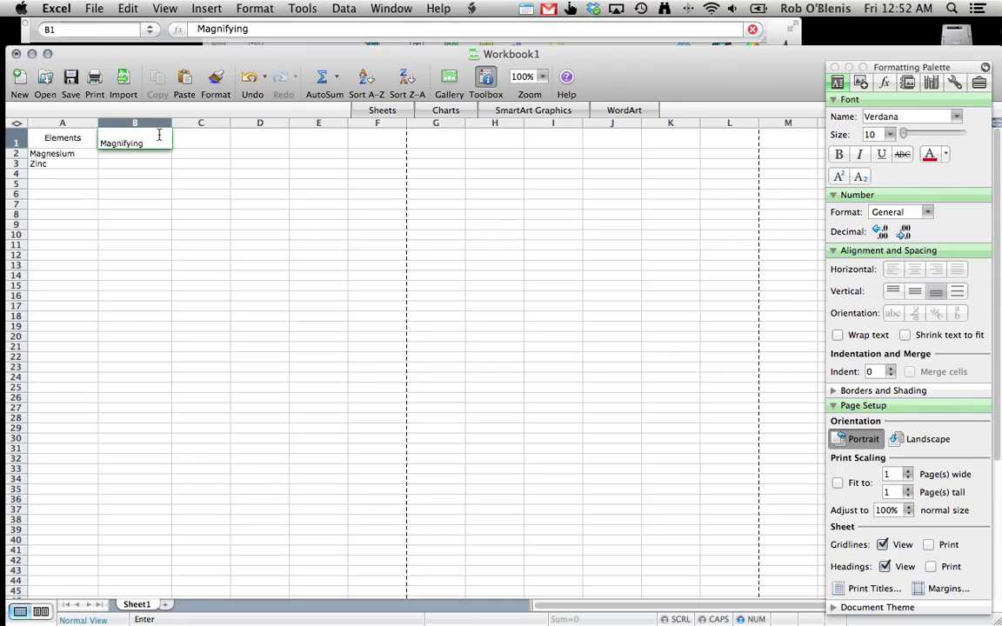
{"action": "type", "text": " Glass"}
{"action": "key", "text": "Return"}
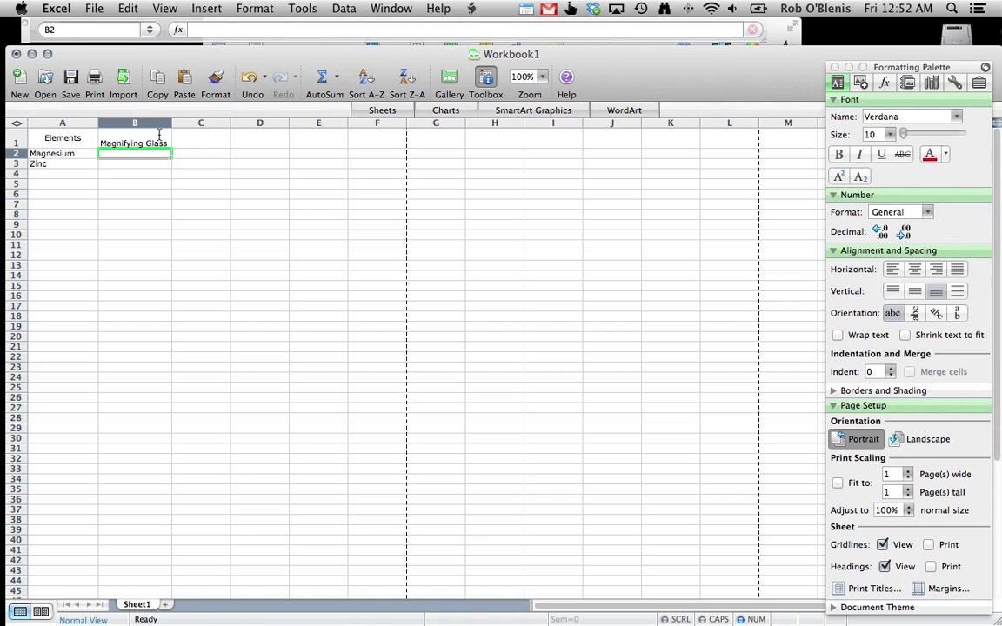
- Center the 'Magnifying Glass' heading vertically and horizontally in B1
{"action": "left_click", "coordinate": [153, 141]}
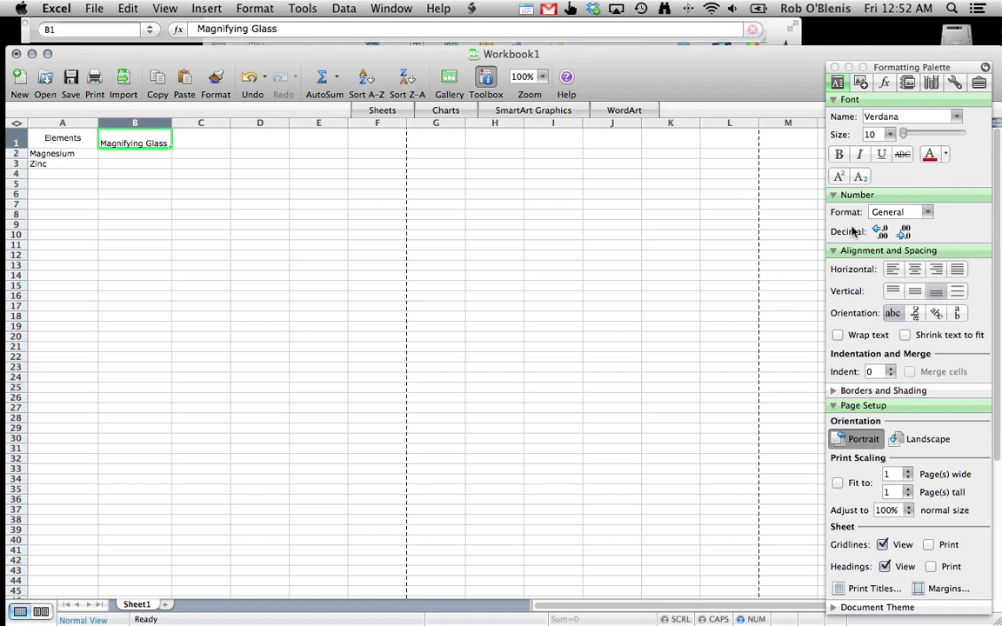
{"action": "left_click", "coordinate": [915, 292]}
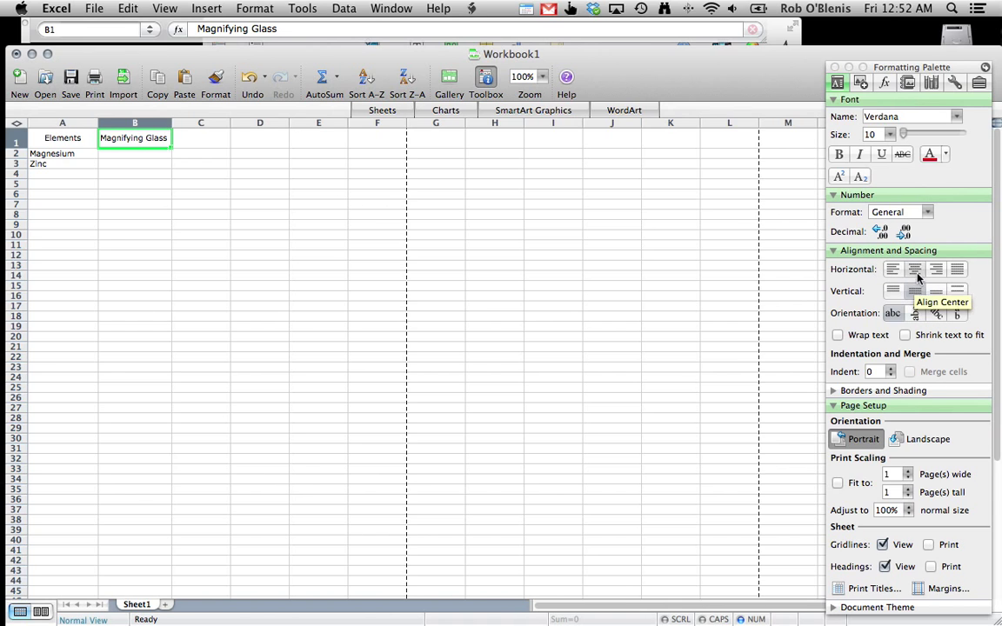
{"action": "left_click", "coordinate": [915, 272]}
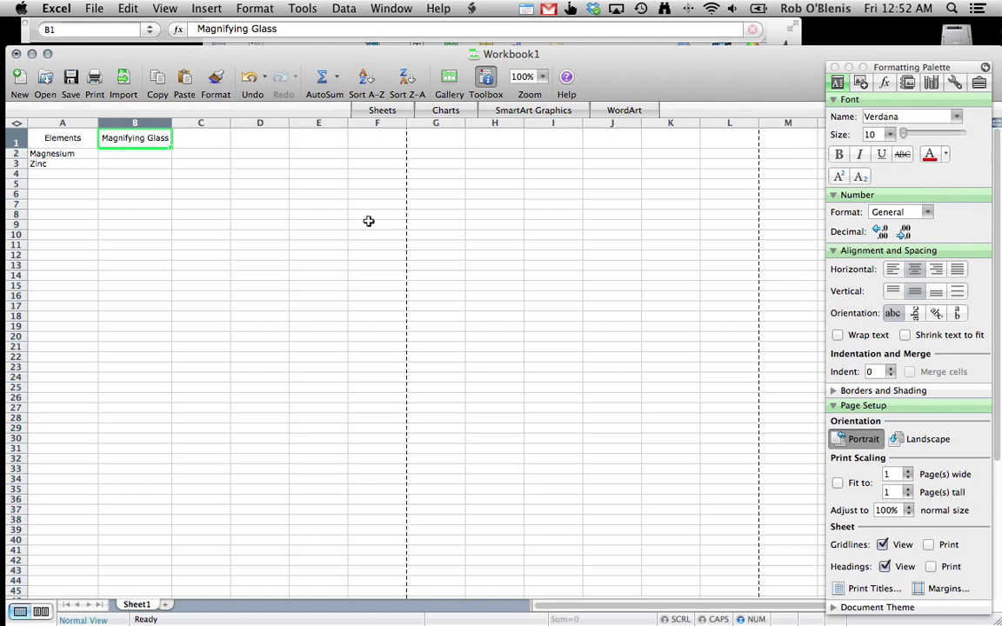
{"action": "left_click", "coordinate": [157, 154]}
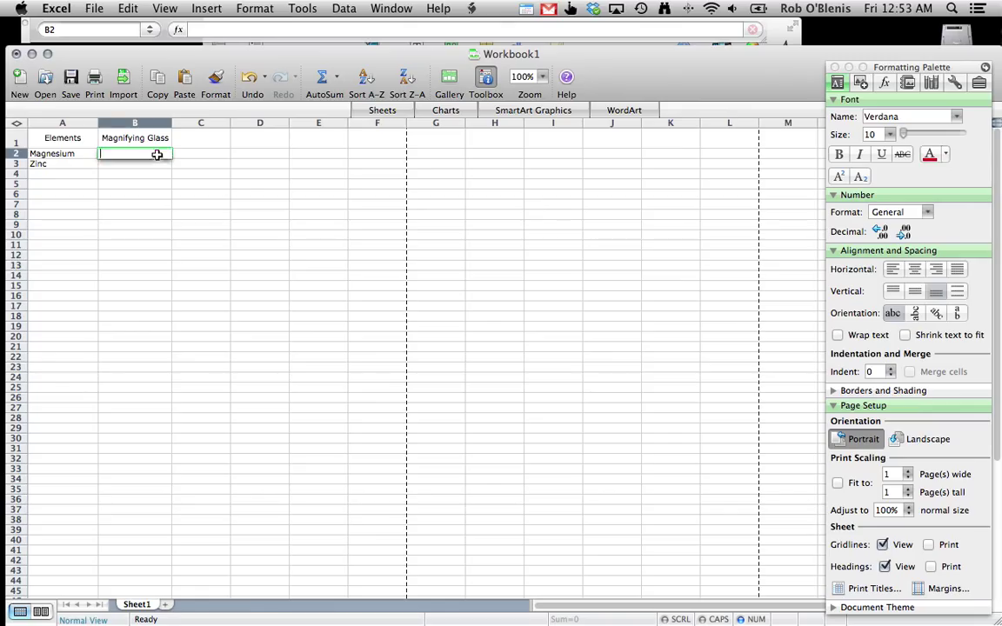
- Enter 'Thin strip. Gray metal. Shiny in places but with dark or rough spots.' in B2
{"action": "type", "text": "Thin strip"}
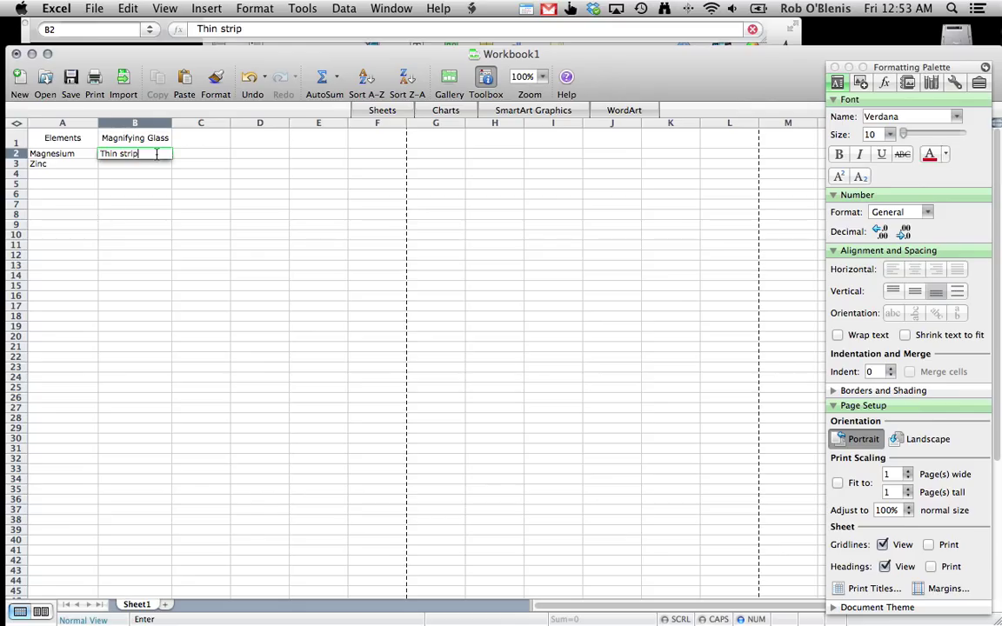
{"action": "type", "text": ".  Gray metal"}
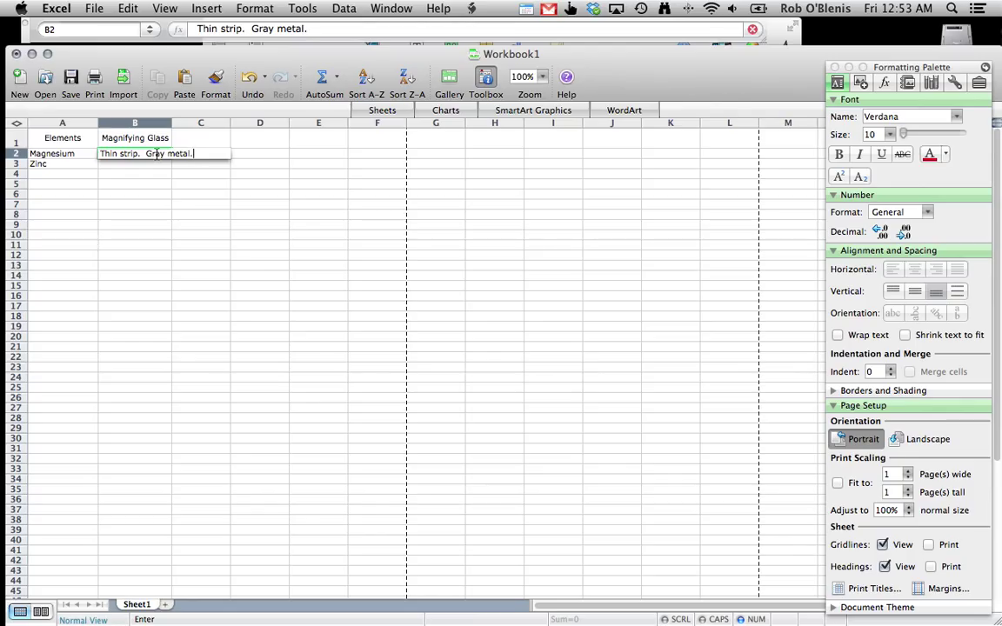
{"action": "type", "text": ". Ea"}
{"action": "key", "text": "BackSpace"}
{"action": "key", "text": "BackSpace"}
{"action": "type", "text": "Shiny in places but"}
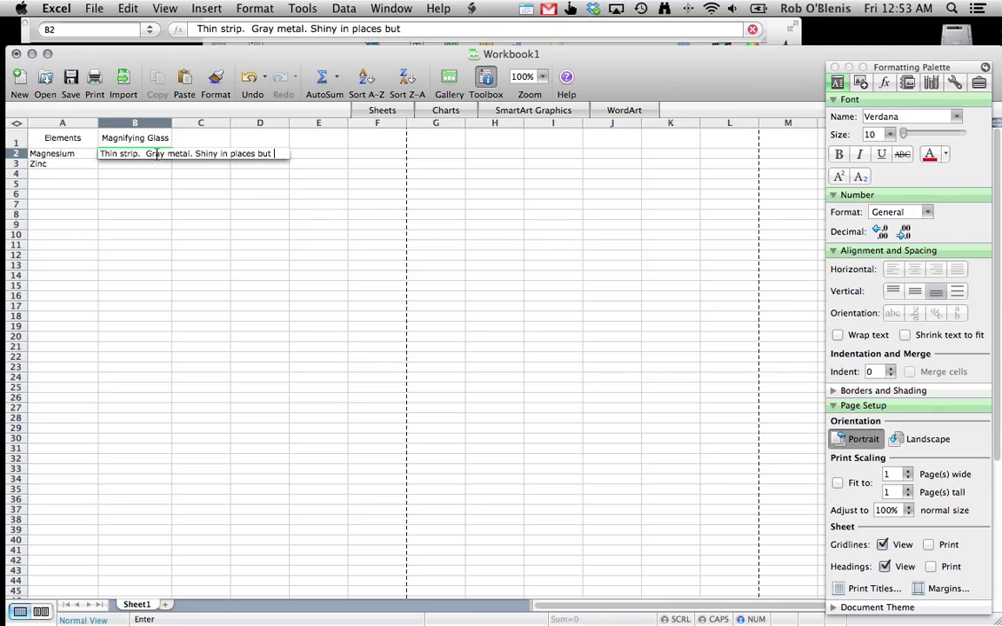
{"action": "type", "text": " with dark"}
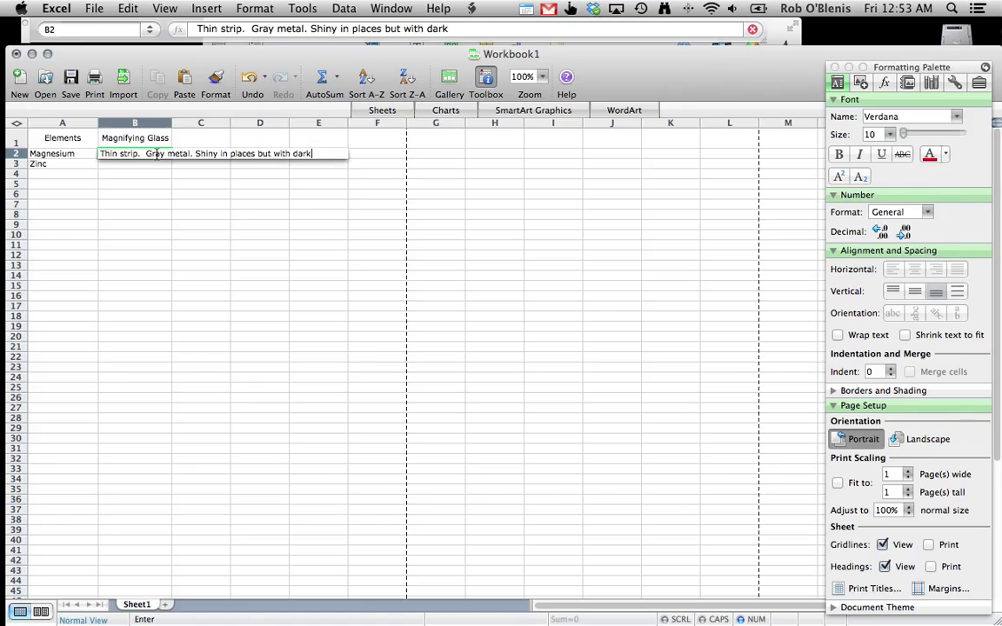
{"action": "type", "text": " or rough"}
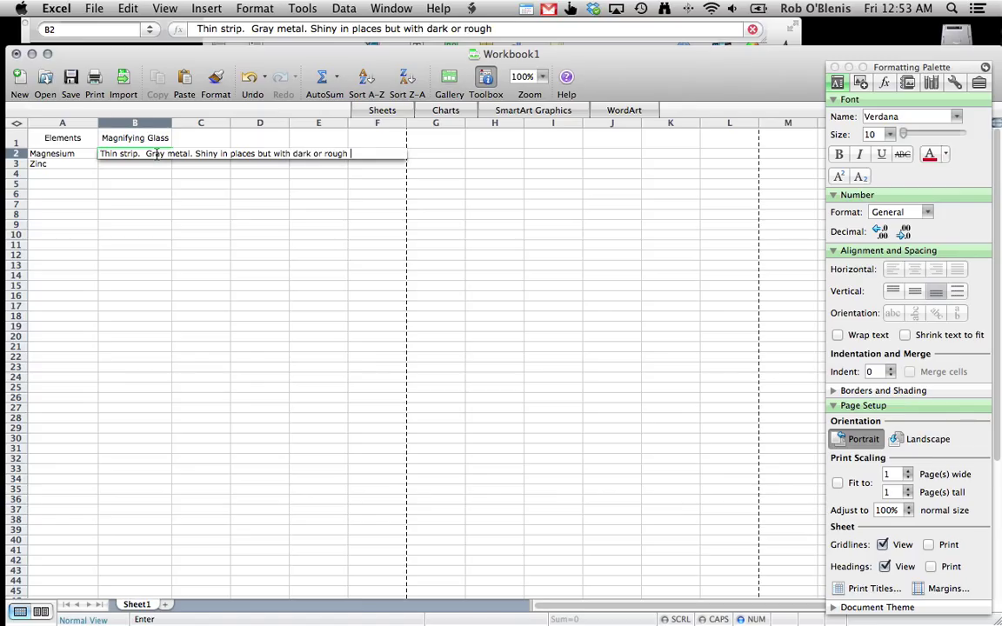
{"action": "type", "text": " spots."}
{"action": "key", "text": "Return"}
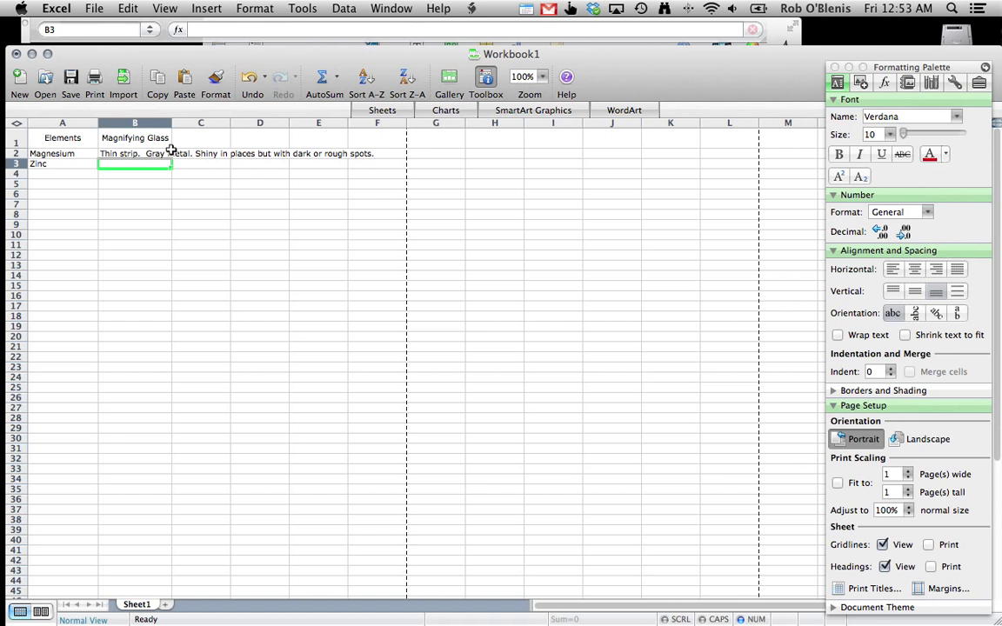
- Turn on Wrap text for A1:F21 through Format Cells > Alignment
{"action": "scroll", "coordinate": [155, 118], "scroll_direction": "right", "scroll_amount": 1}
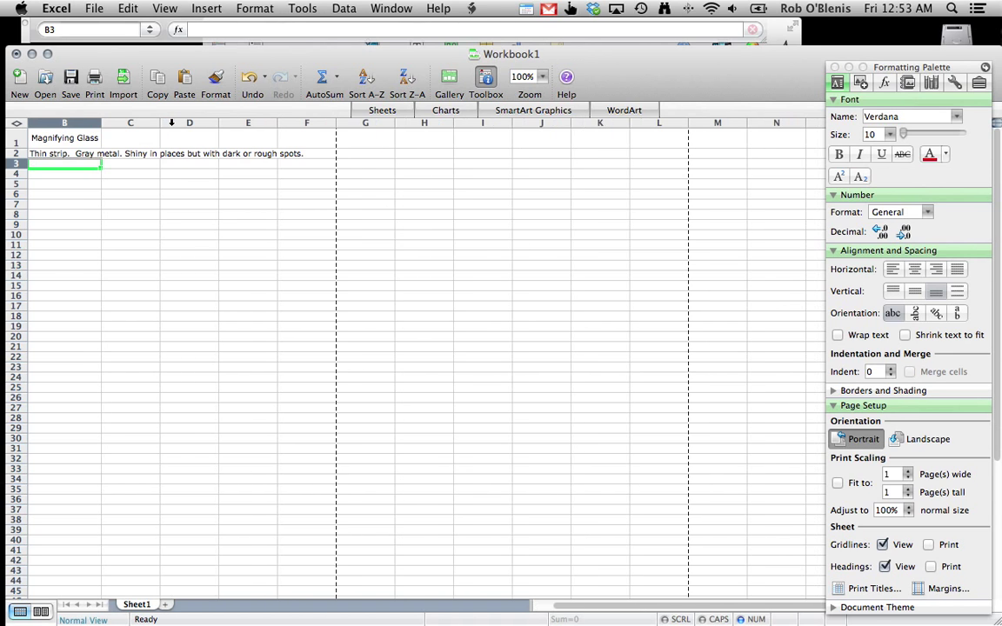
{"action": "scroll", "coordinate": [143, 142], "scroll_direction": "left", "scroll_amount": 1}
{"action": "left_click", "coordinate": [125, 153]}
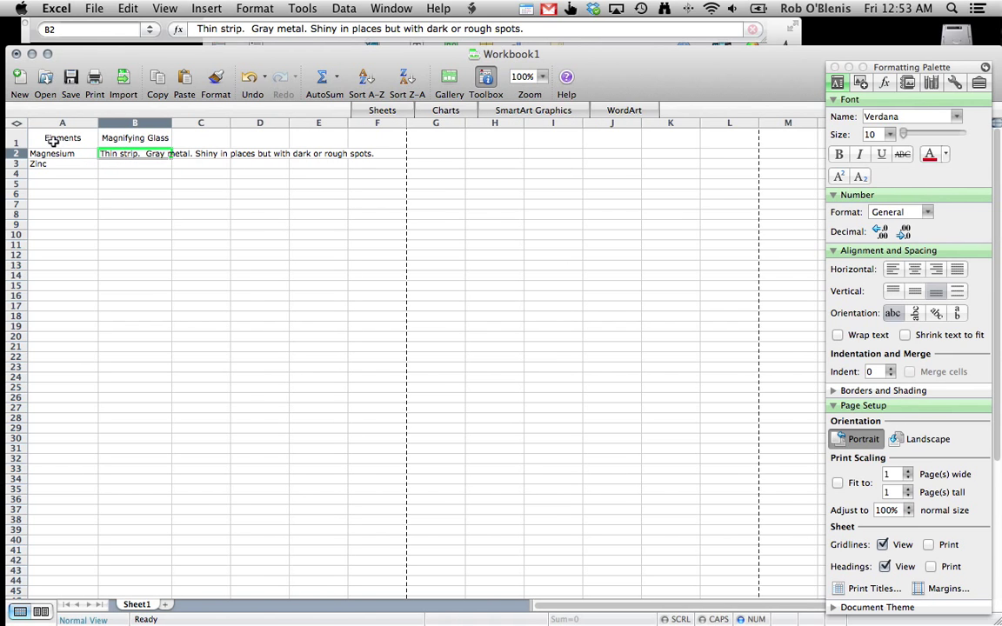
{"action": "left_click_drag", "start_coordinate": [54, 141], "coordinate": [372, 346]}
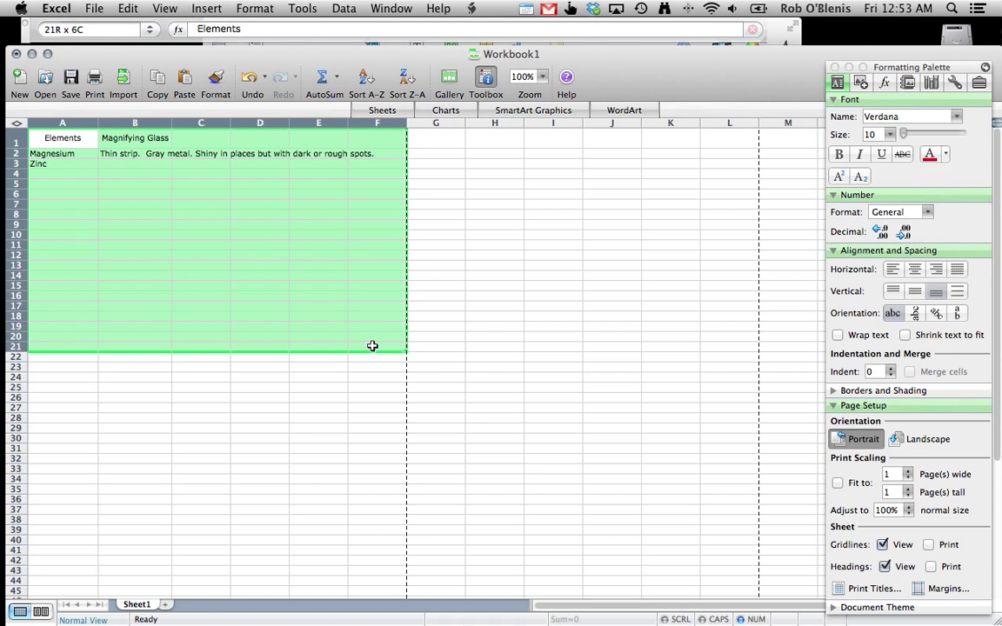
{"action": "left_click", "coordinate": [253, 6]}
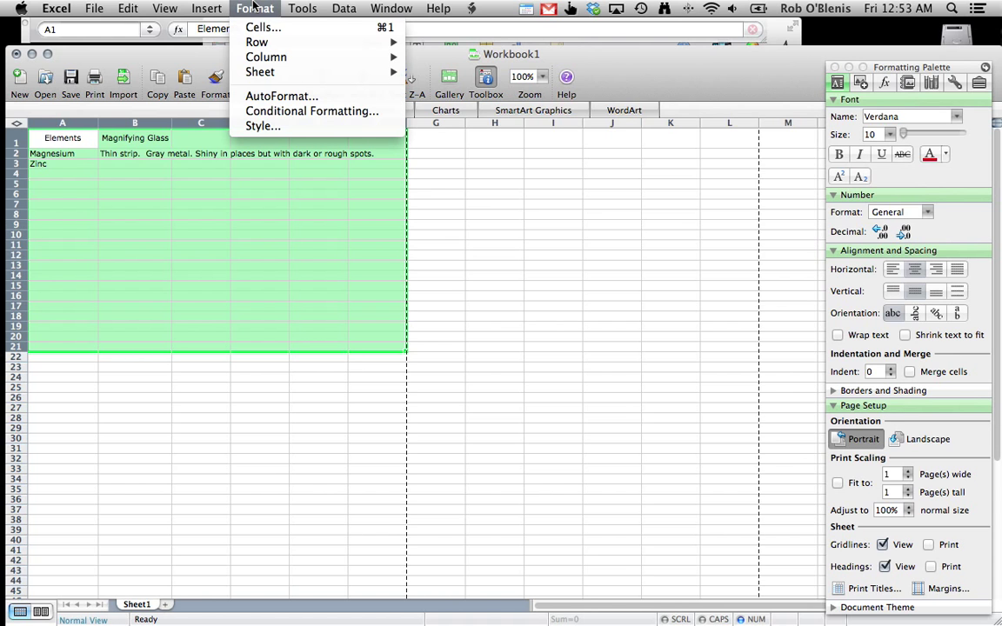
{"action": "left_click", "coordinate": [259, 29]}
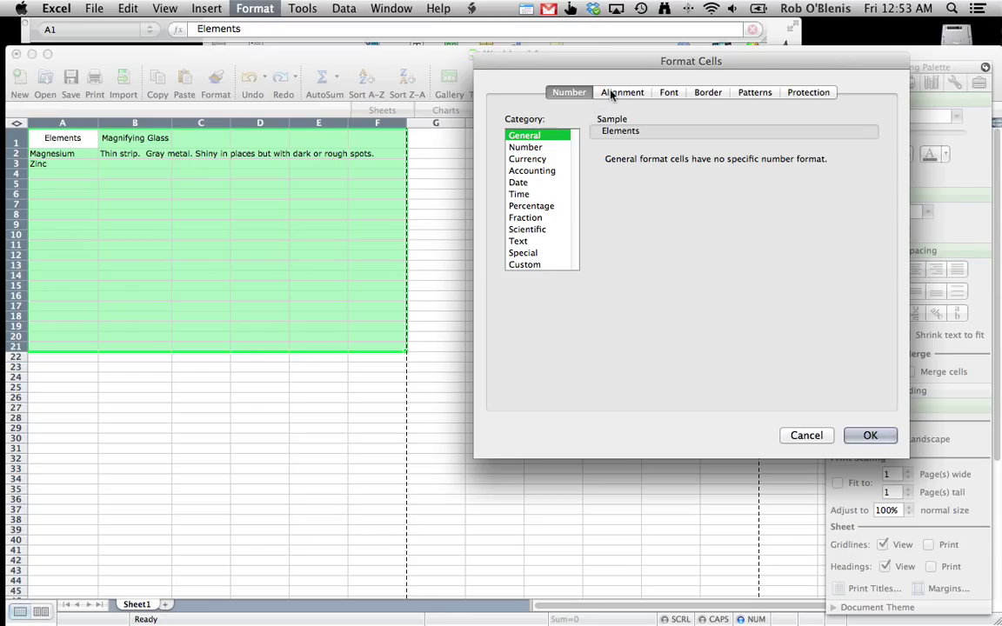
{"action": "left_click", "coordinate": [610, 92]}
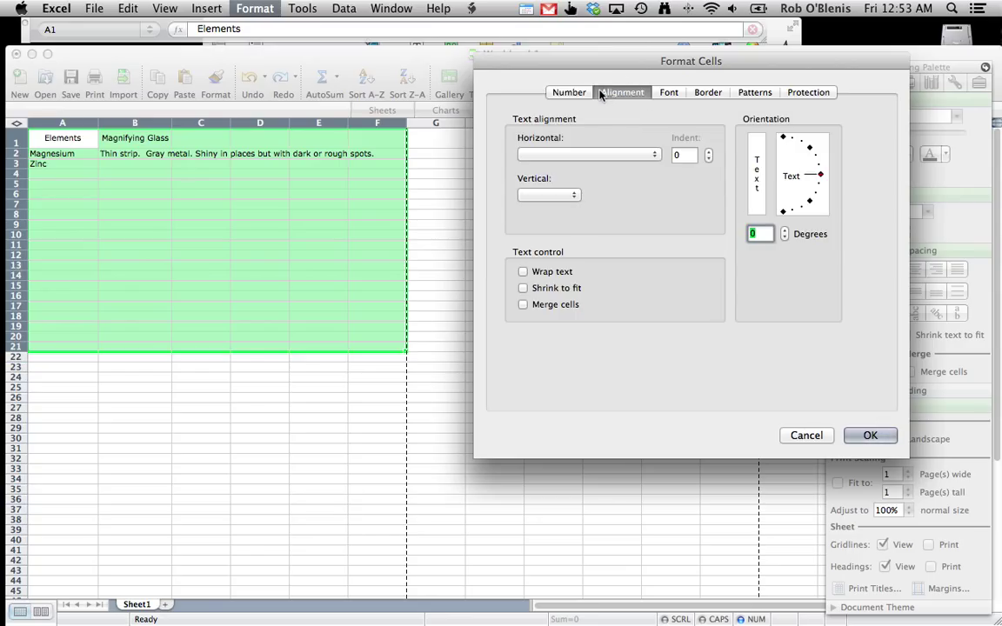
{"action": "left_click", "coordinate": [524, 273]}
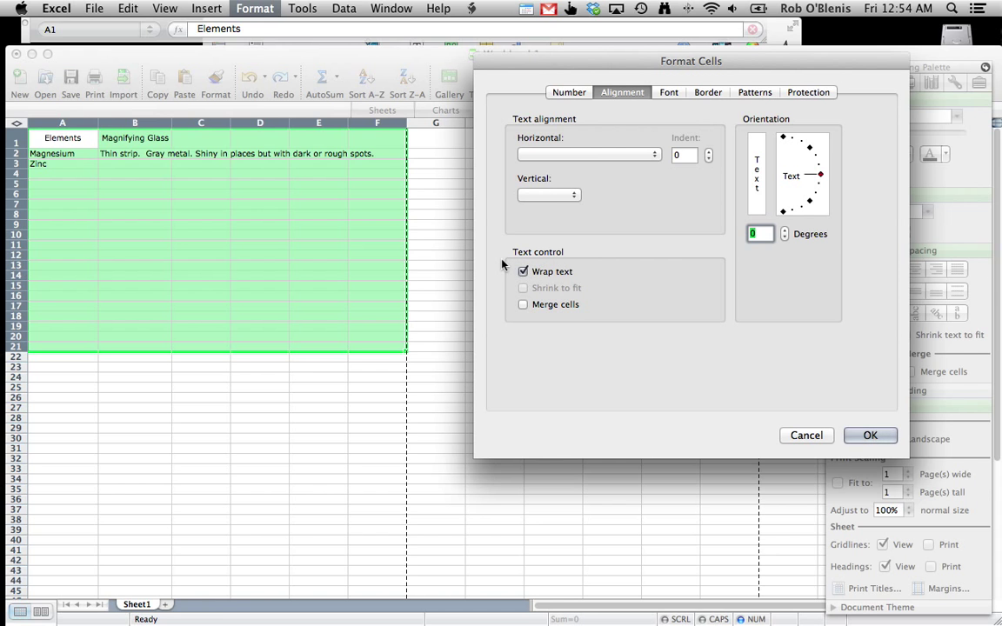
{"action": "left_click", "coordinate": [866, 437]}
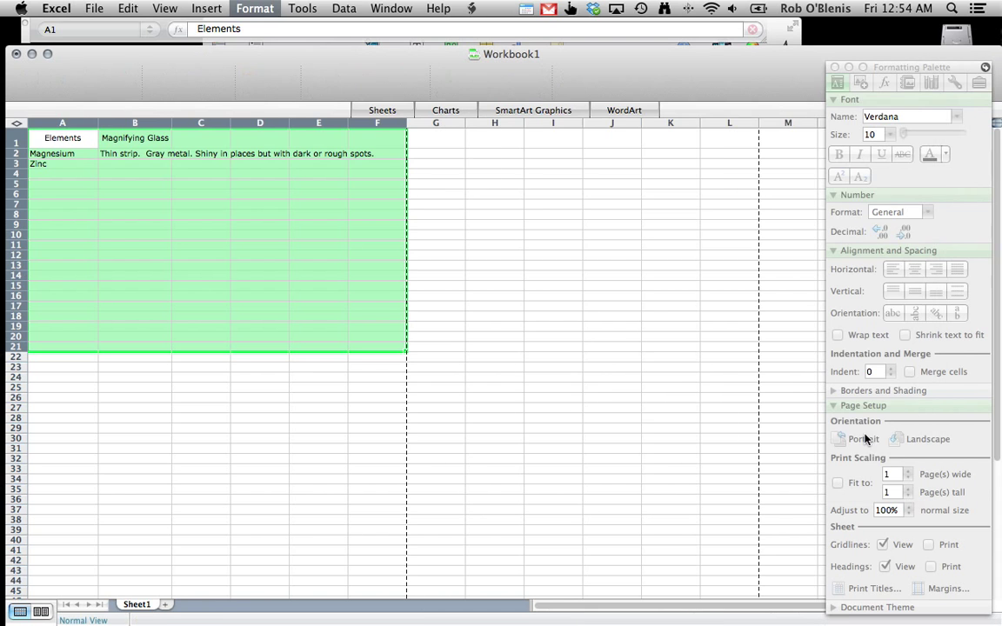
- Widen column B so Magnesium's observation wraps onto three lines, then select the table from A1
{"action": "left_click", "coordinate": [156, 217]}
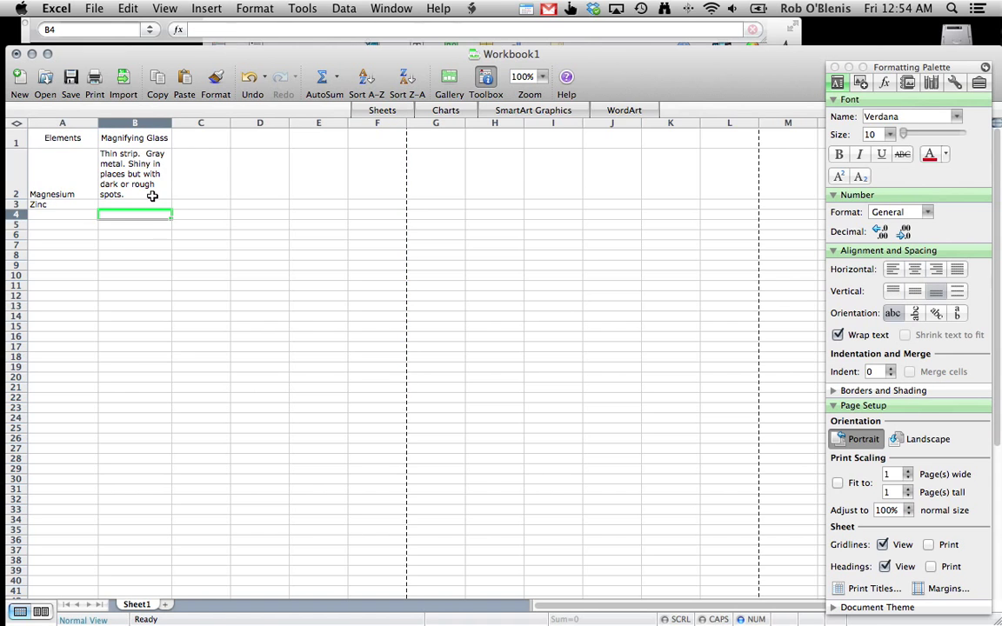
{"action": "left_click", "coordinate": [145, 190]}
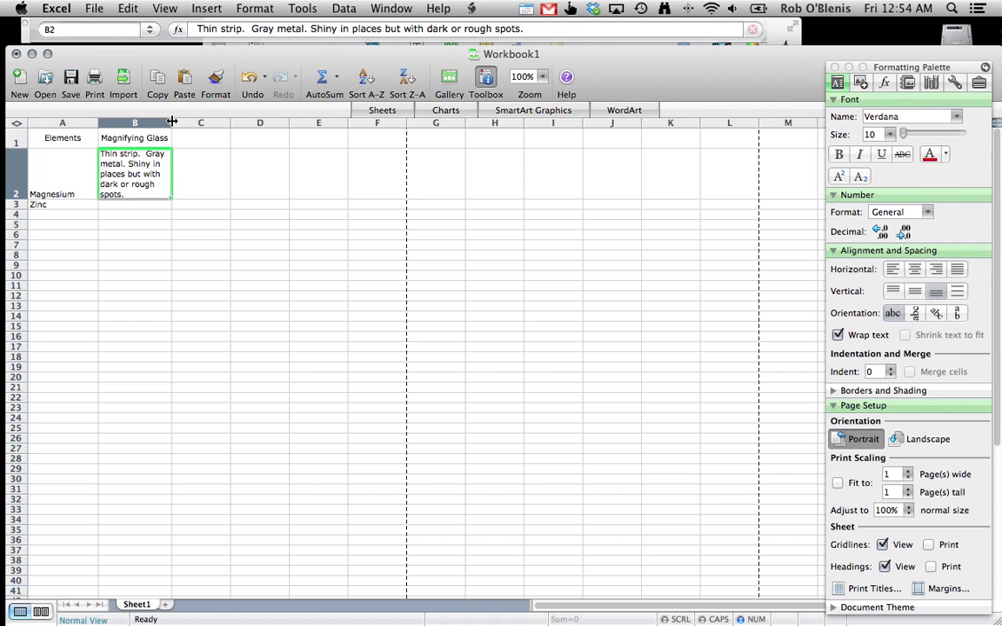
{"action": "left_click_drag", "start_coordinate": [172, 121], "coordinate": [199, 122]}
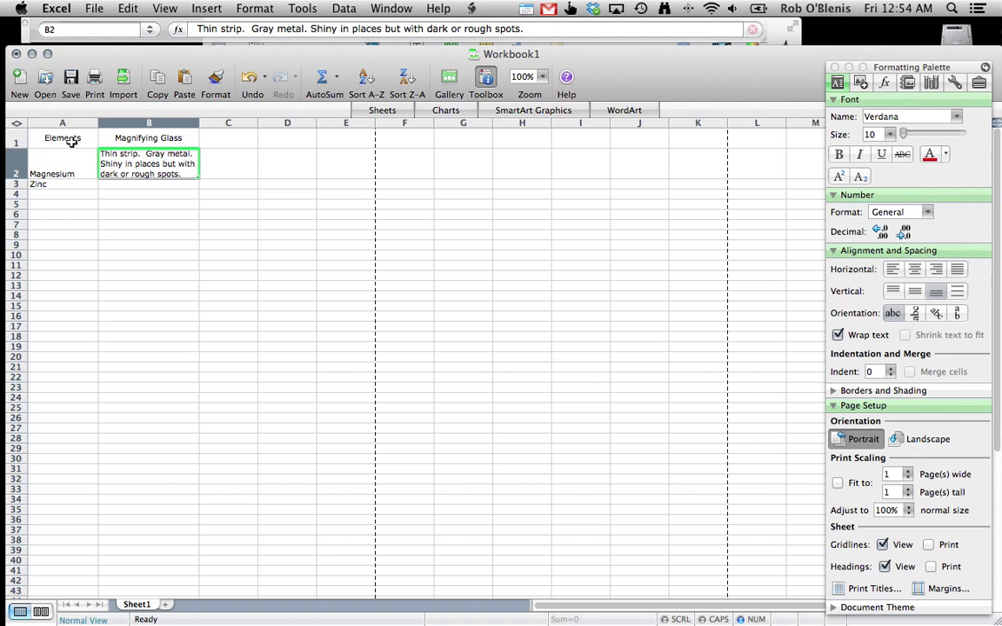
{"action": "left_click_drag", "start_coordinate": [71, 141], "coordinate": [329, 308]}
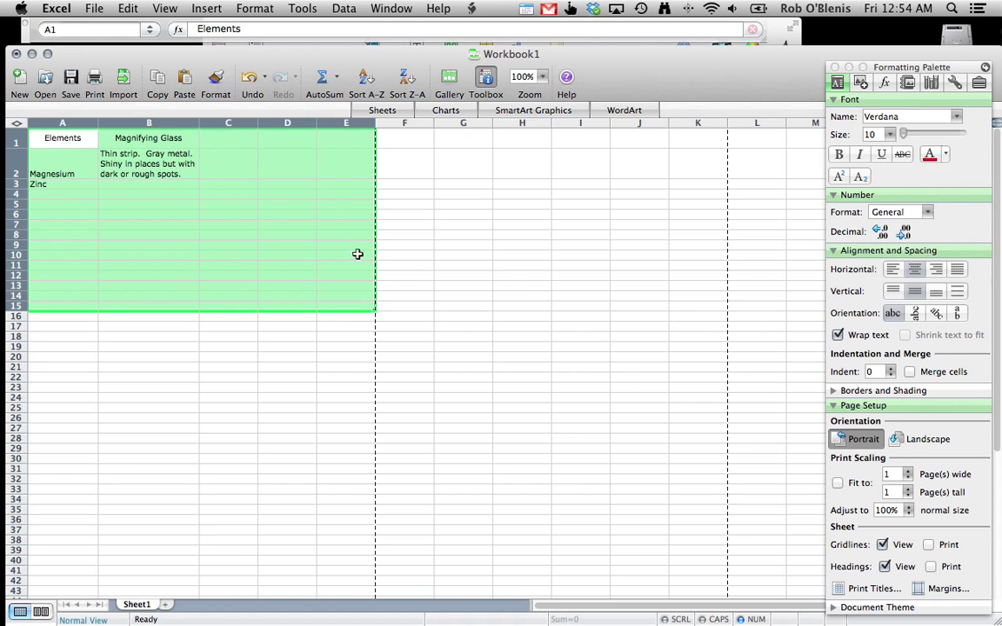
- Put borders around every cell of the selected table range
{"action": "left_click", "coordinate": [833, 392]}
{"action": "left_click", "coordinate": [881, 423]}
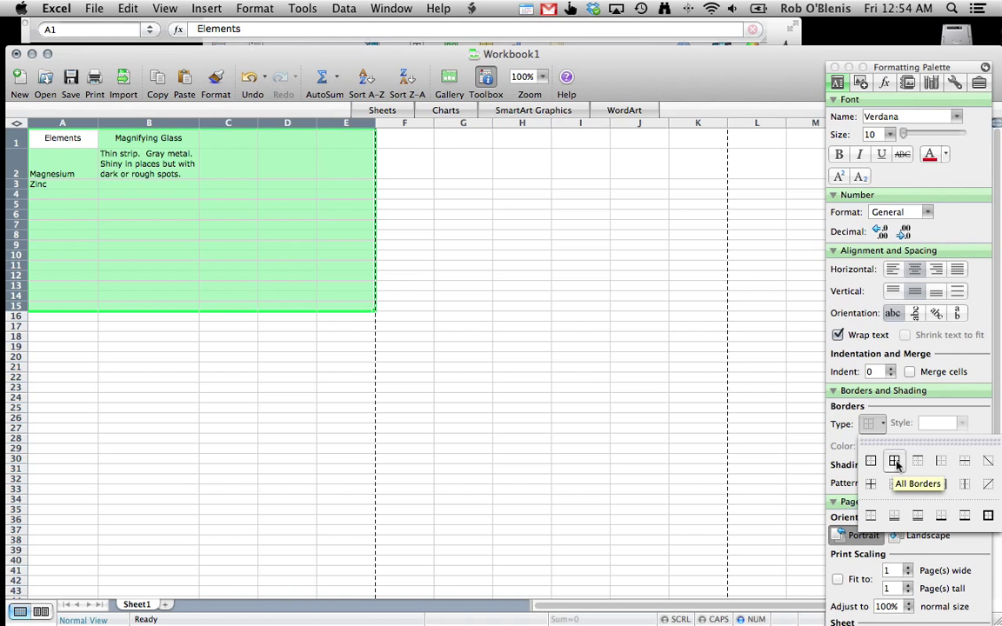
{"action": "left_click", "coordinate": [895, 462]}
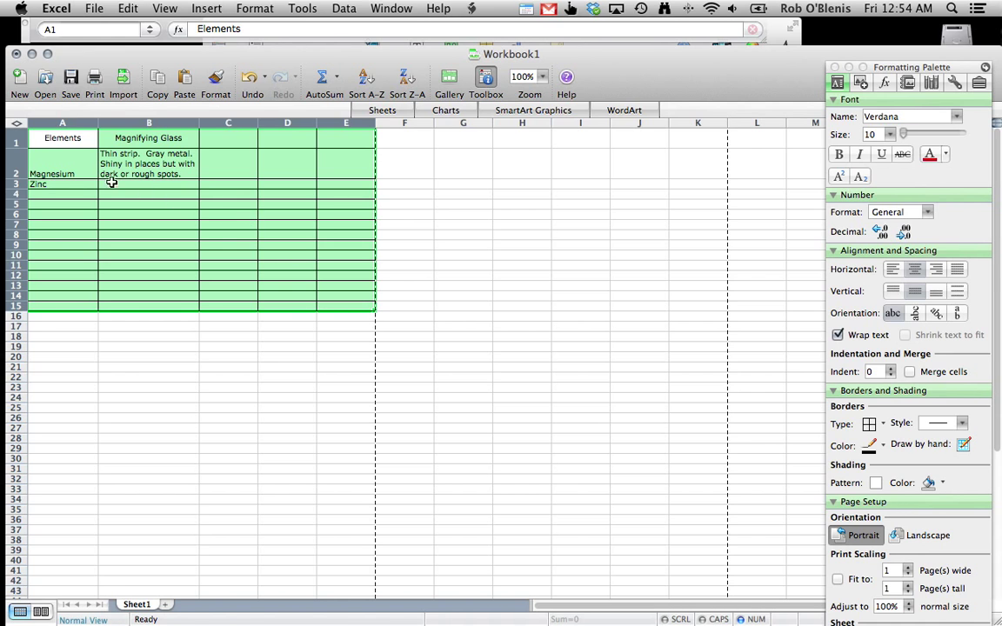
- Center Magnesium and Zinc vertically and horizontally in A2 and A3
{"action": "left_click", "coordinate": [84, 171]}
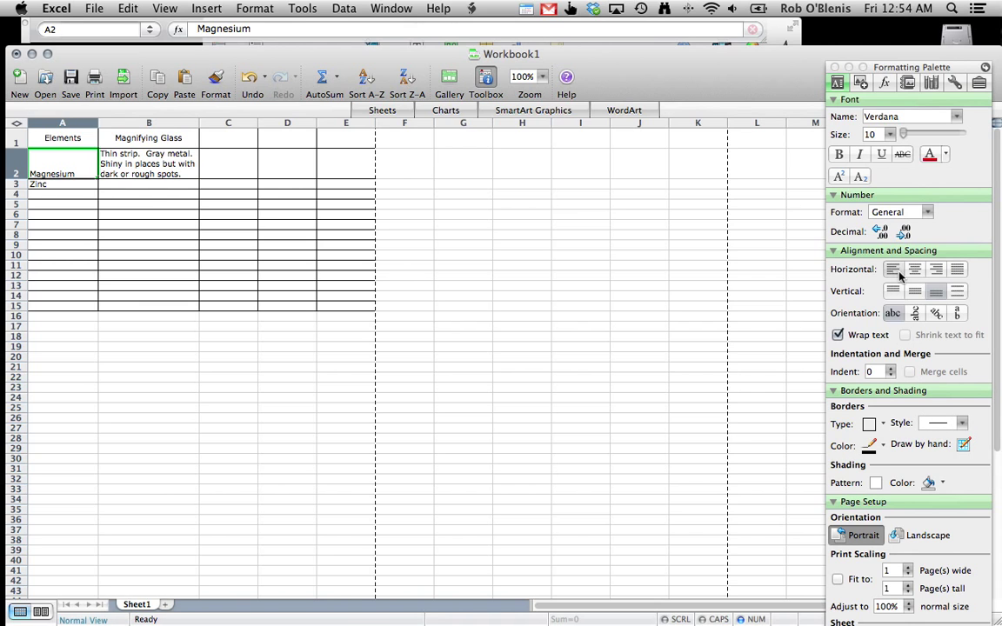
{"action": "left_click", "coordinate": [916, 294]}
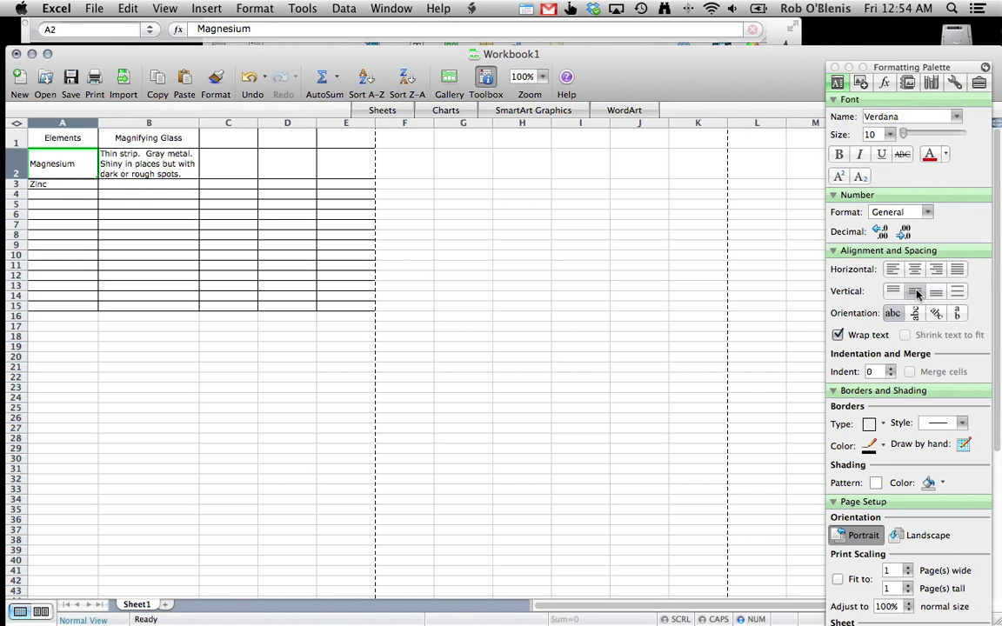
{"action": "left_click", "coordinate": [914, 270]}
{"action": "left_click", "coordinate": [93, 185]}
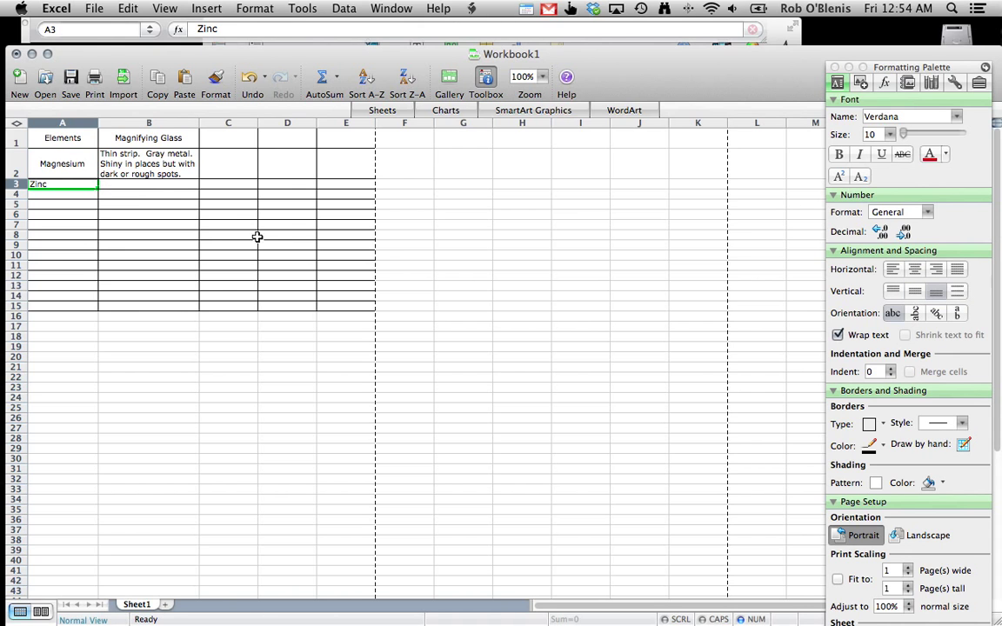
{"action": "left_click", "coordinate": [914, 294]}
{"action": "left_click", "coordinate": [914, 270]}
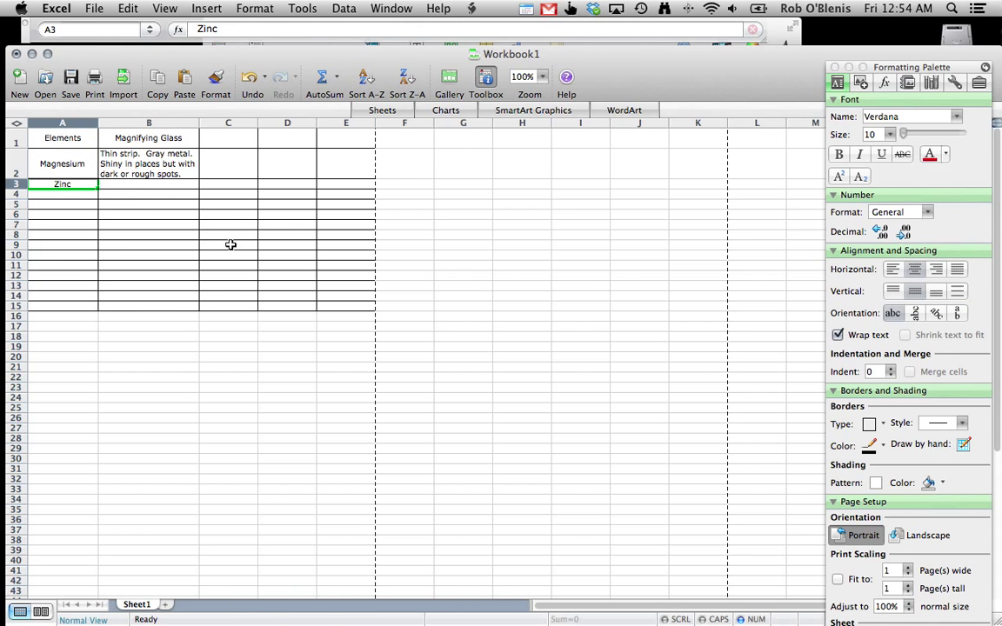
- Shade the header row A1:E1 with a gray fill
{"action": "left_click_drag", "start_coordinate": [50, 139], "coordinate": [345, 146]}
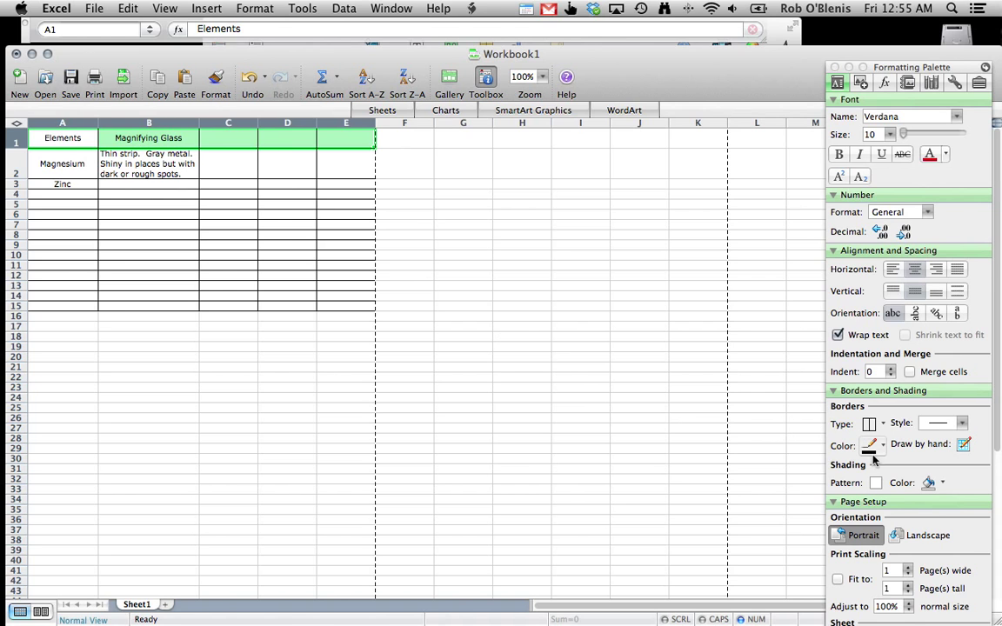
{"action": "left_click", "coordinate": [939, 488]}
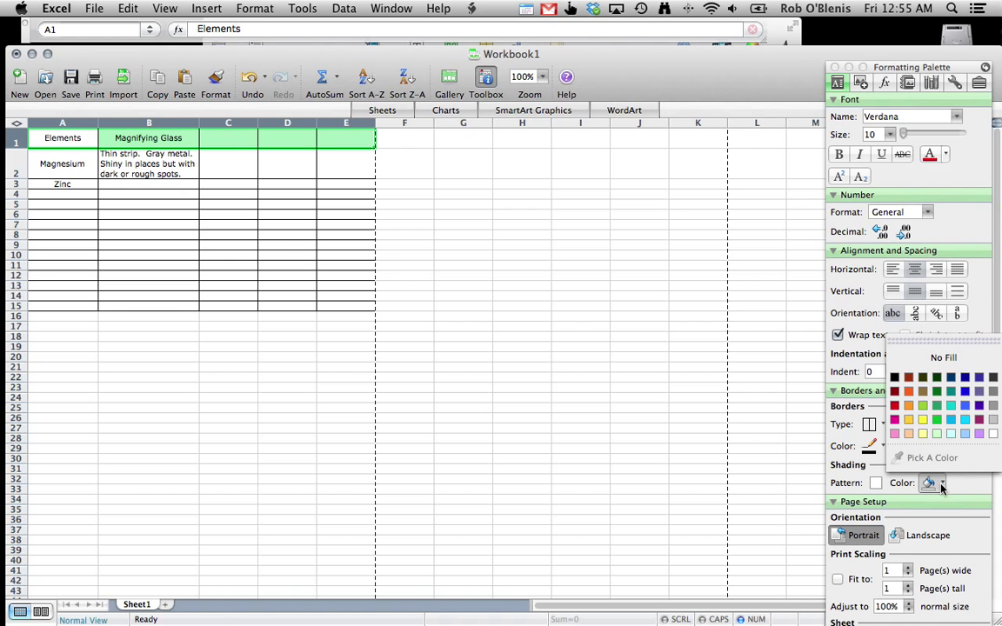
{"action": "left_click", "coordinate": [993, 407]}
{"action": "left_click", "coordinate": [300, 285]}
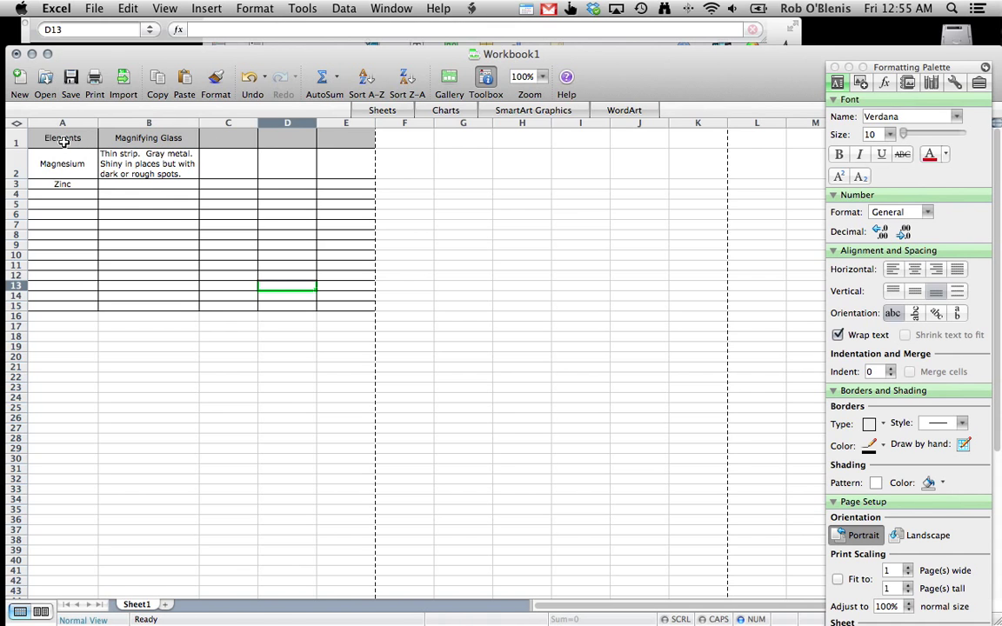
- Select the bordered table A1:E15 and copy it to the clipboard
{"action": "left_click_drag", "start_coordinate": [63, 141], "coordinate": [337, 302]}
{"action": "left_click", "coordinate": [128, 9]}
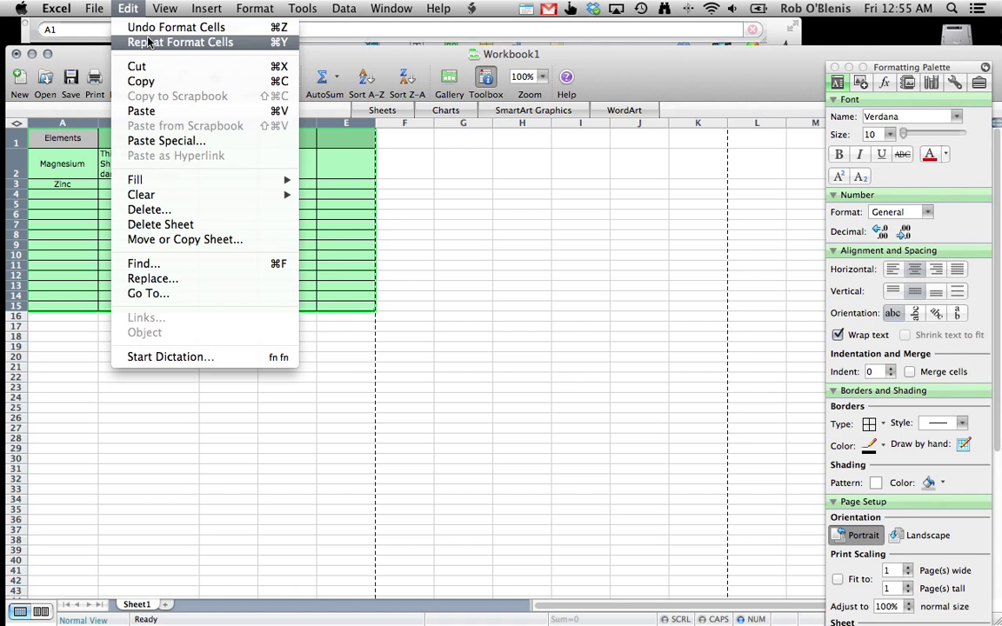
{"action": "left_click", "coordinate": [141, 81]}
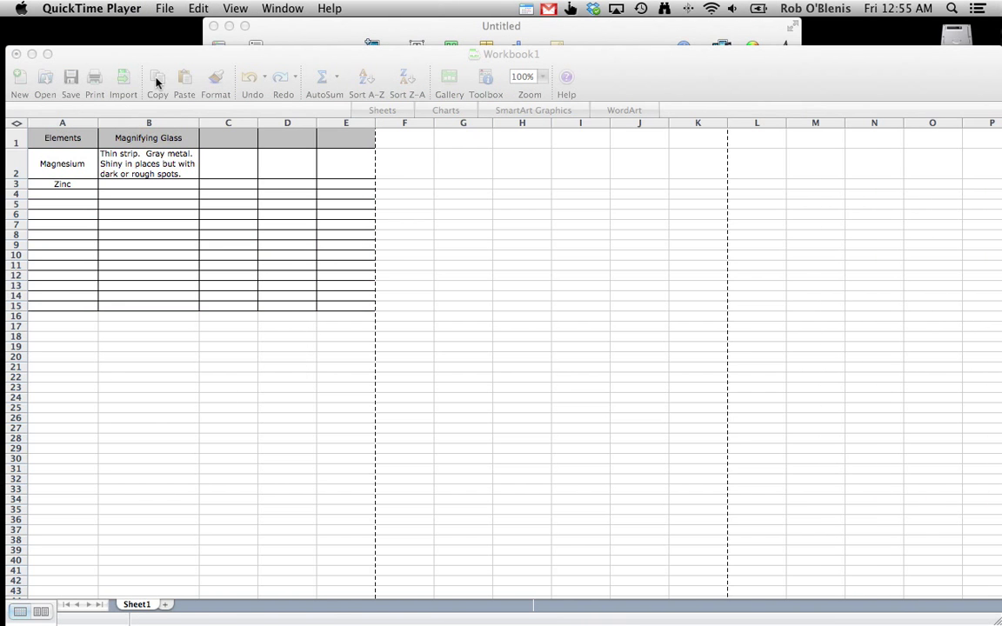
{"action": "left_click", "coordinate": [172, 54]}
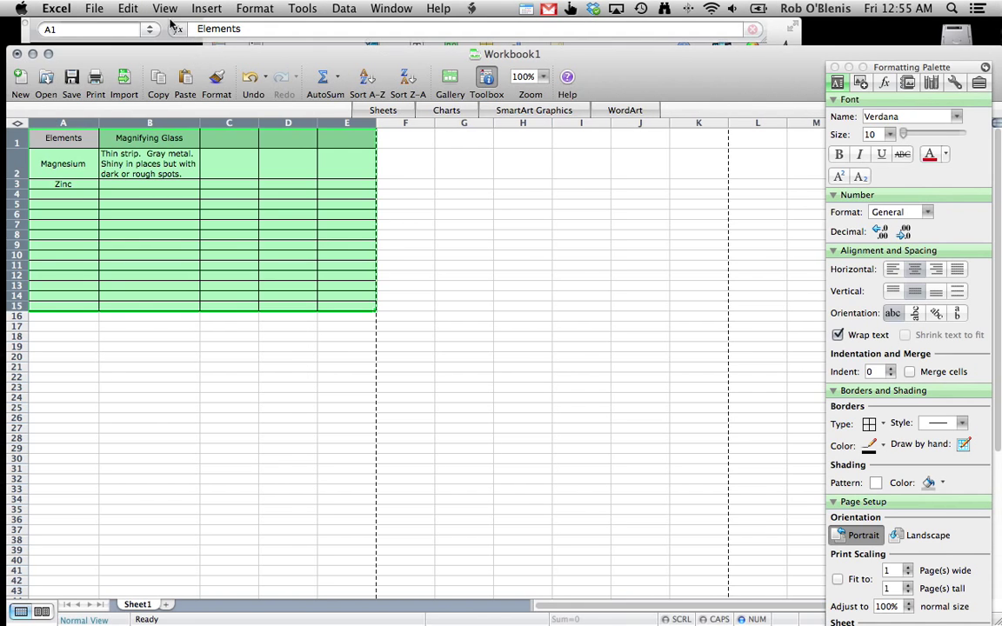
{"action": "left_click", "coordinate": [128, 7]}
{"action": "left_click", "coordinate": [143, 81]}
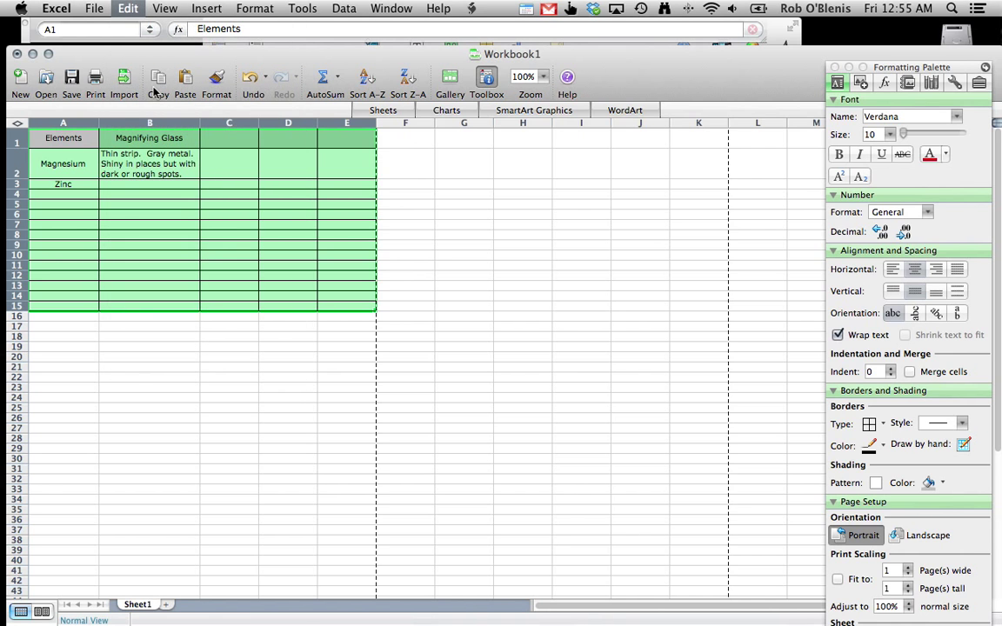
{"action": "left_click", "coordinate": [153, 91]}
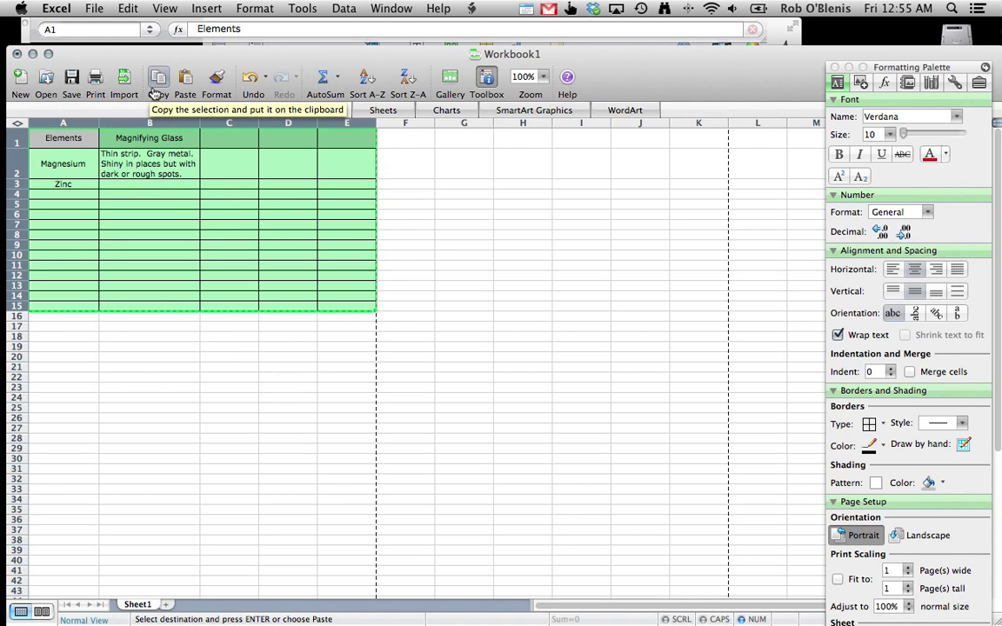
- In Word, open the recent lab report s3115 LRToHandIn.doc
{"action": "key", "text": "super+Tab"}
{"action": "key", "text": "super+Tab"}
{"action": "key", "text": "super+Tab"}
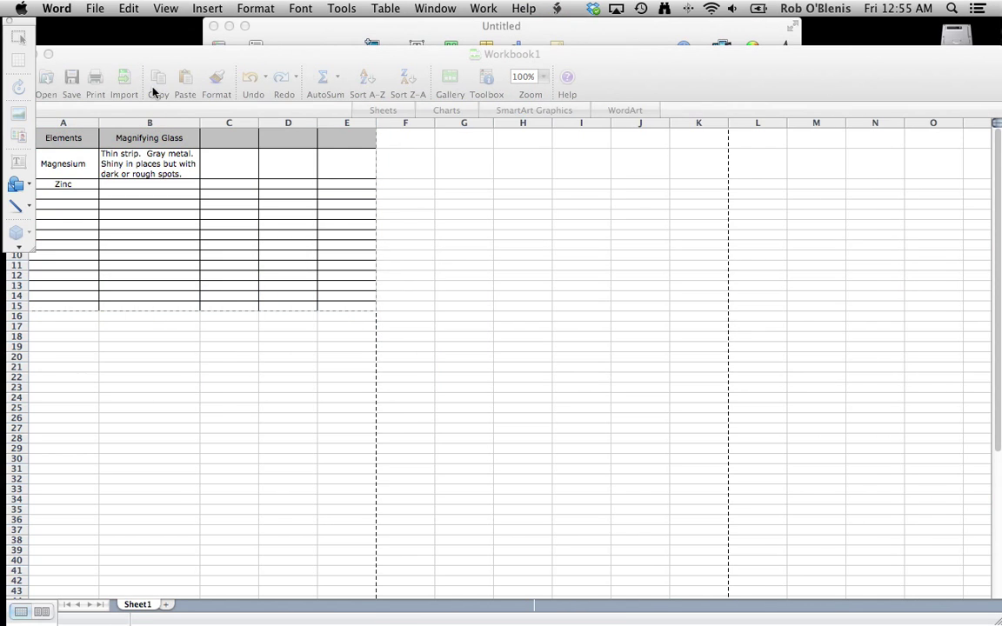
{"action": "left_click", "coordinate": [92, 8]}
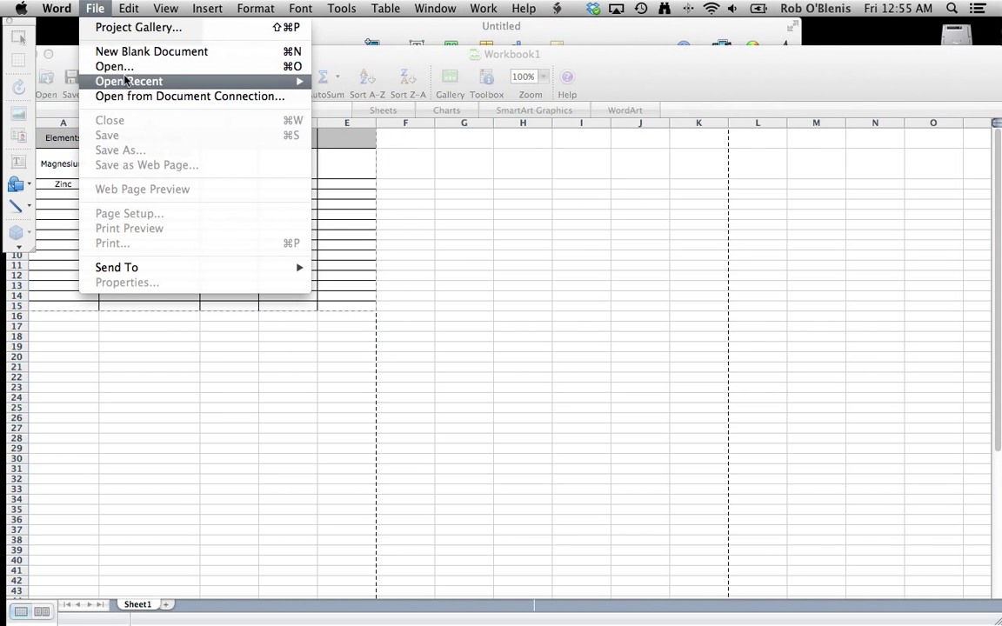
{"action": "mouse_move", "coordinate": [127, 81]}
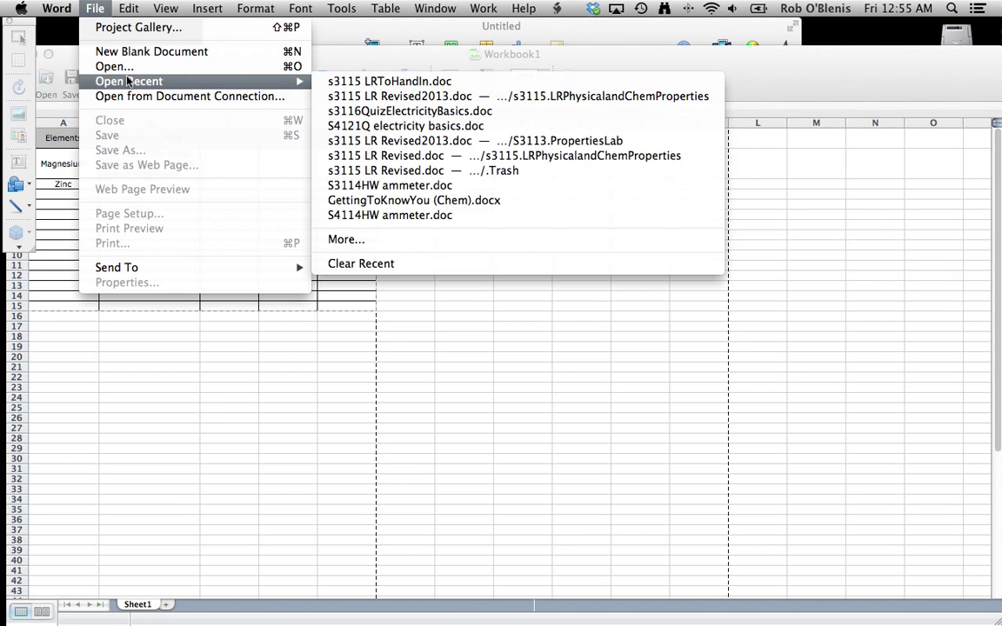
{"action": "left_click", "coordinate": [354, 81]}
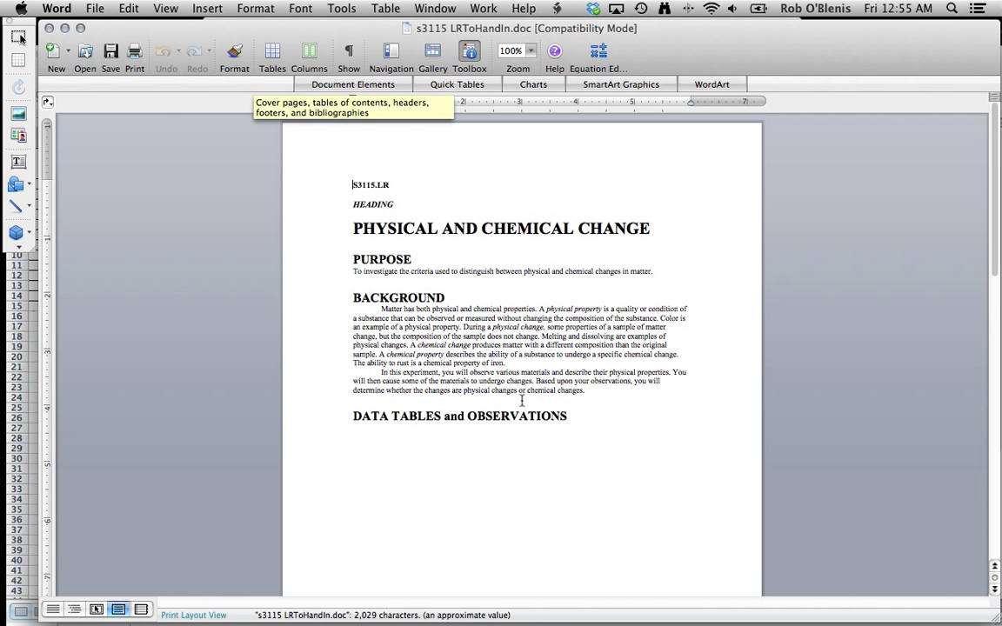
- Paste the Excel table on a new line below the DATA TABLES and OBSERVATIONS heading
{"action": "left_click", "coordinate": [585, 425]}
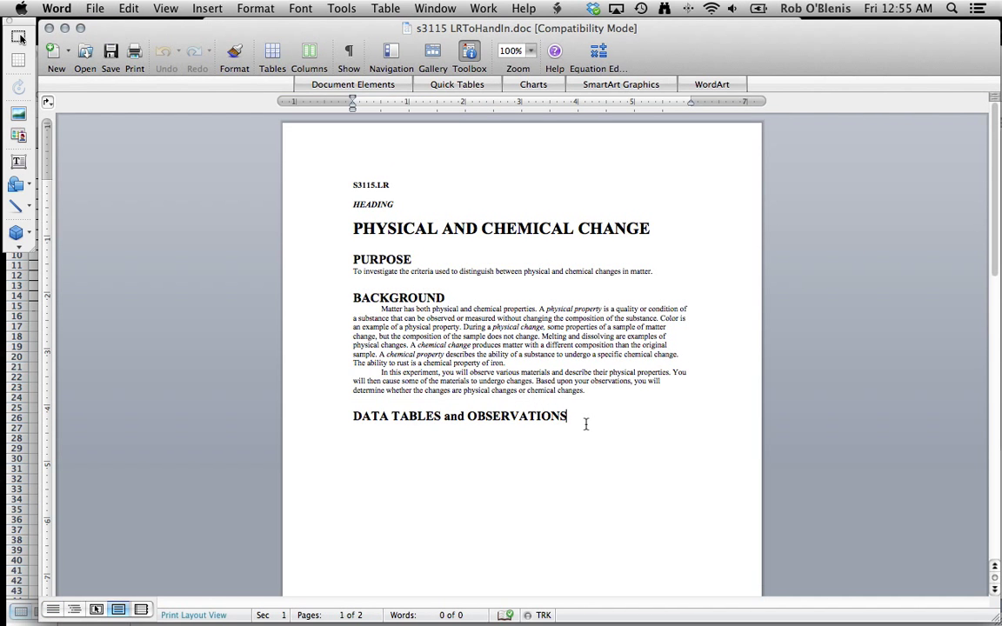
{"action": "key", "text": "Return"}
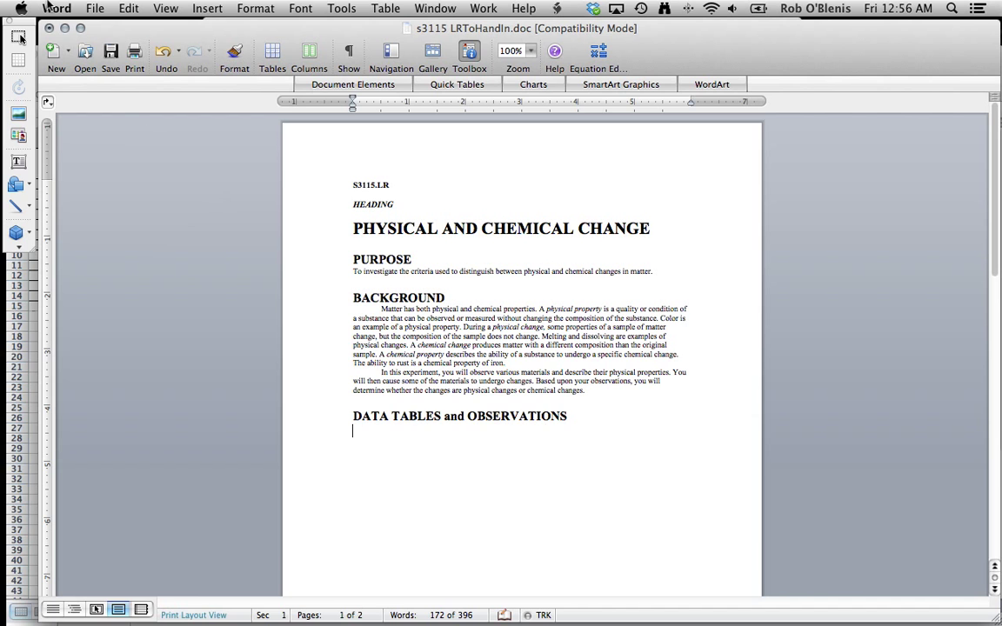
{"action": "left_click", "coordinate": [127, 8]}
{"action": "left_click", "coordinate": [140, 111]}
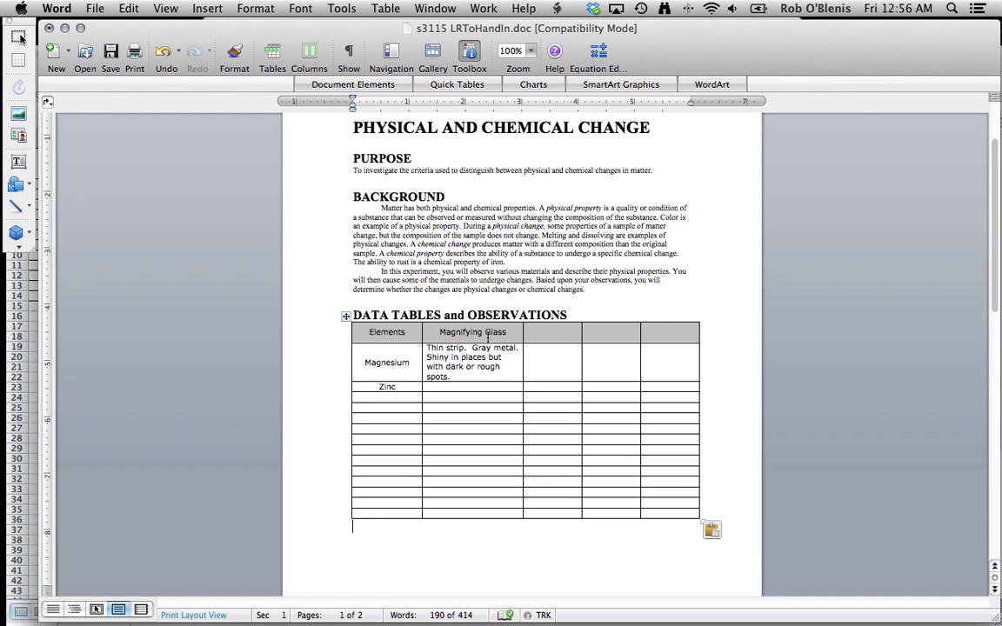
{"action": "scroll", "coordinate": [587, 539], "scroll_direction": "down", "scroll_amount": 5}
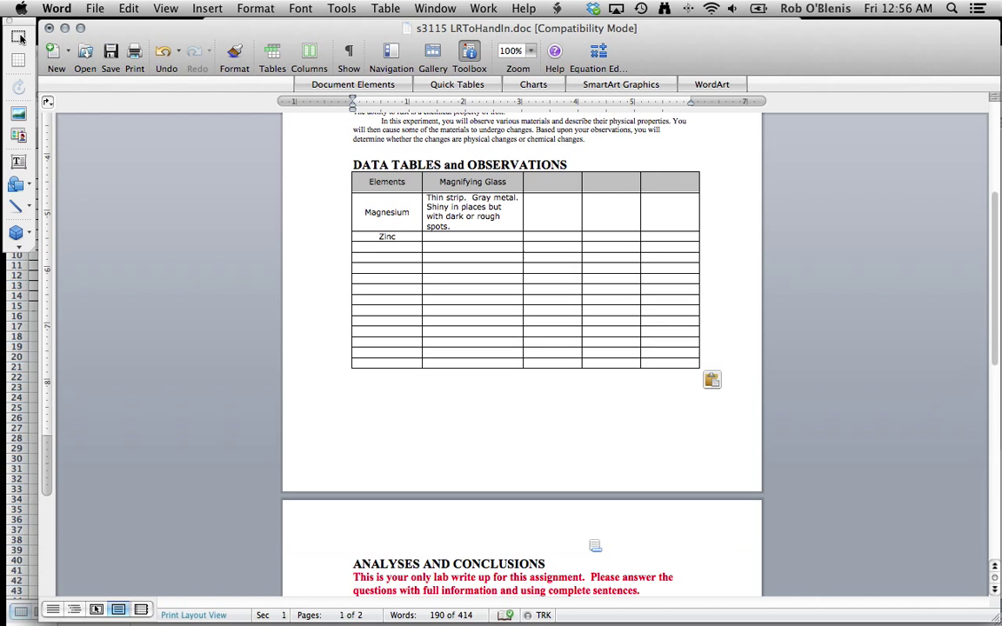
{"action": "scroll", "coordinate": [589, 539], "scroll_direction": "down", "scroll_amount": 10}
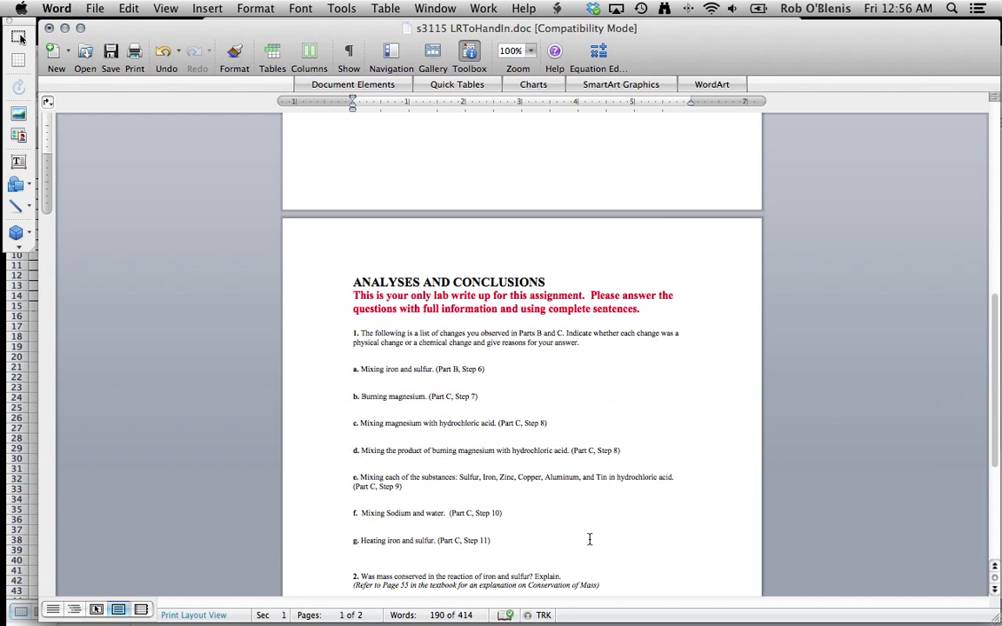